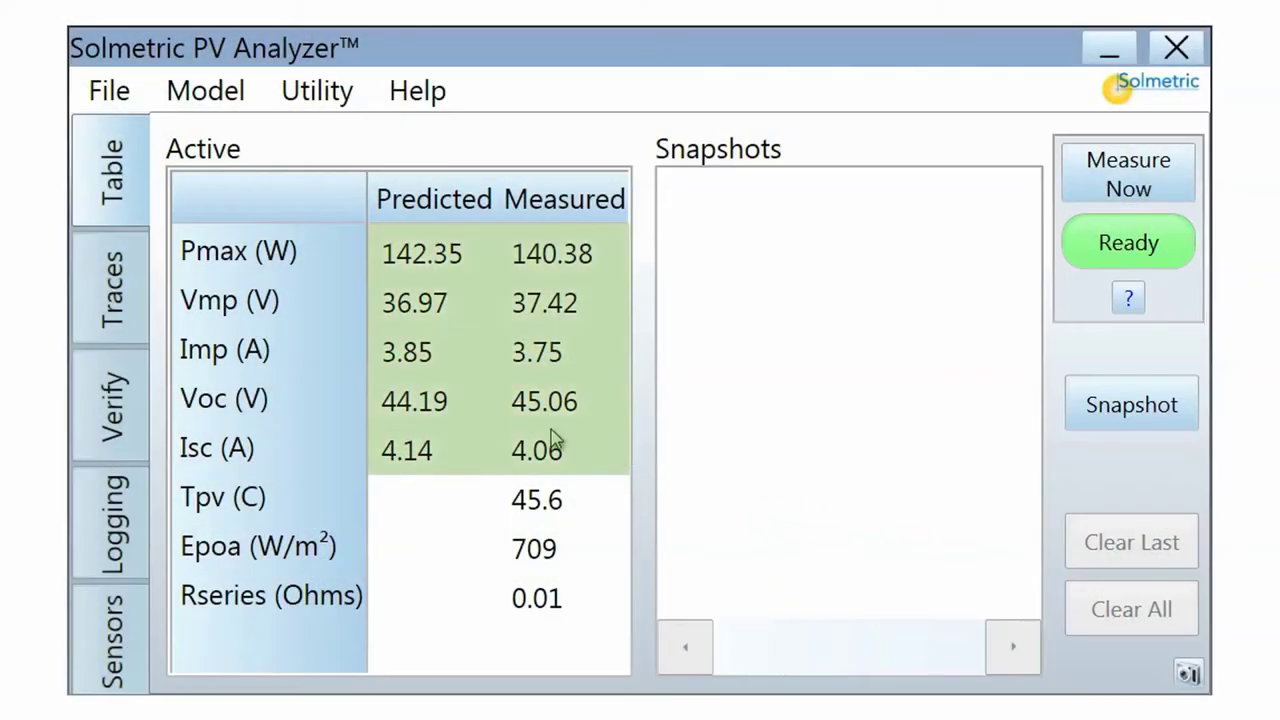
Switch from the results table to the Traces graph of I-V and power curves
{"action": "left_click", "coordinate": [127, 307]}
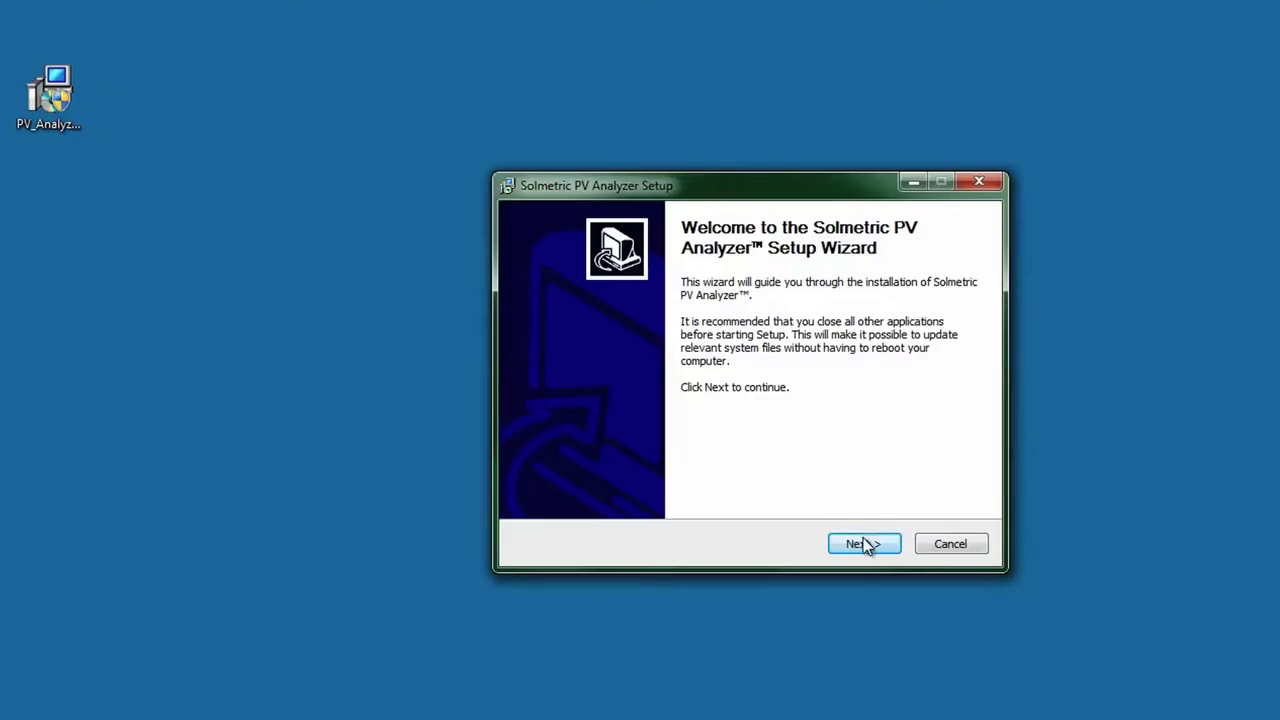
Accept the licence and install the analyzer and wireless USB driver into the default folder
{"action": "left_click", "coordinate": [866, 550]}
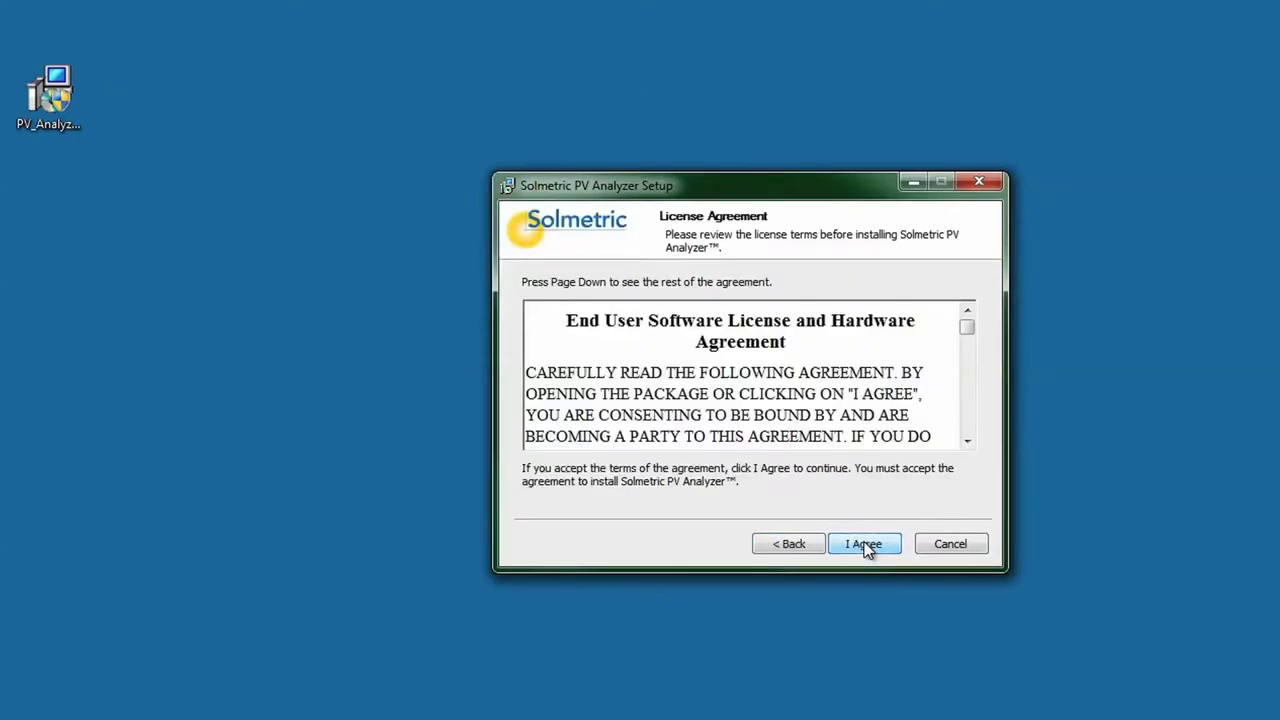
{"action": "left_click", "coordinate": [866, 548]}
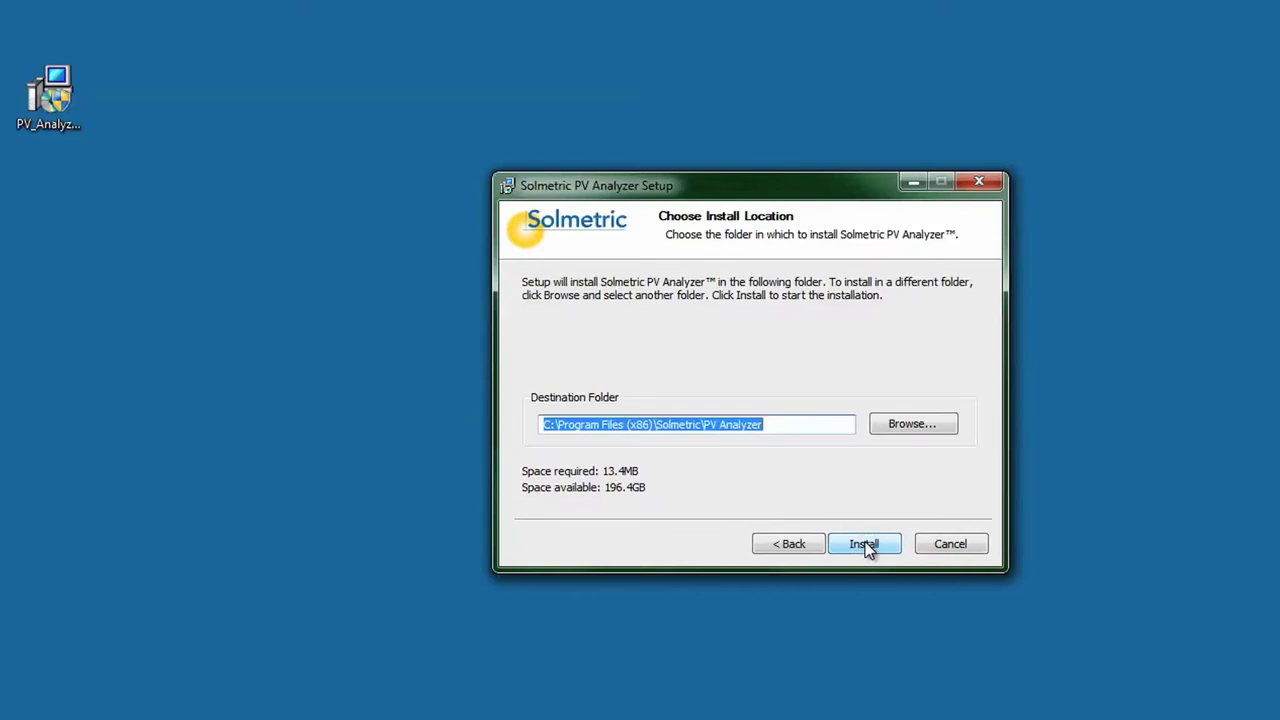
{"action": "left_click", "coordinate": [866, 546]}
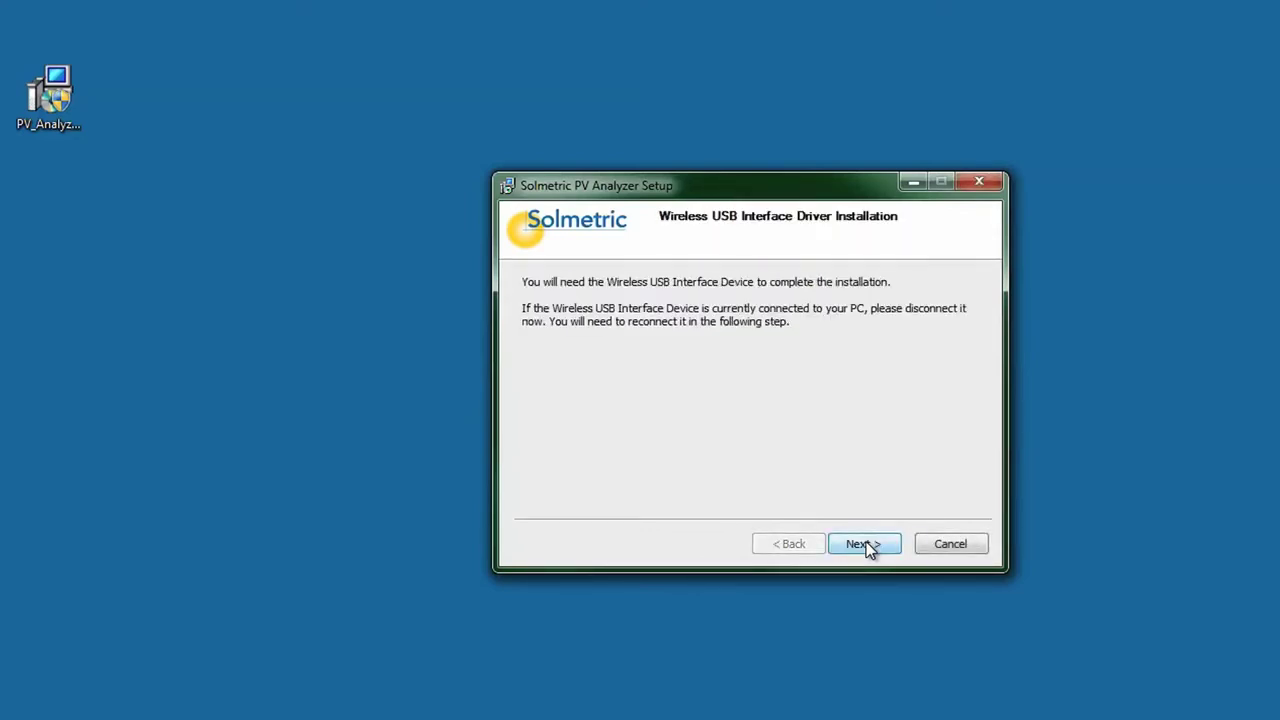
{"action": "left_click", "coordinate": [866, 546]}
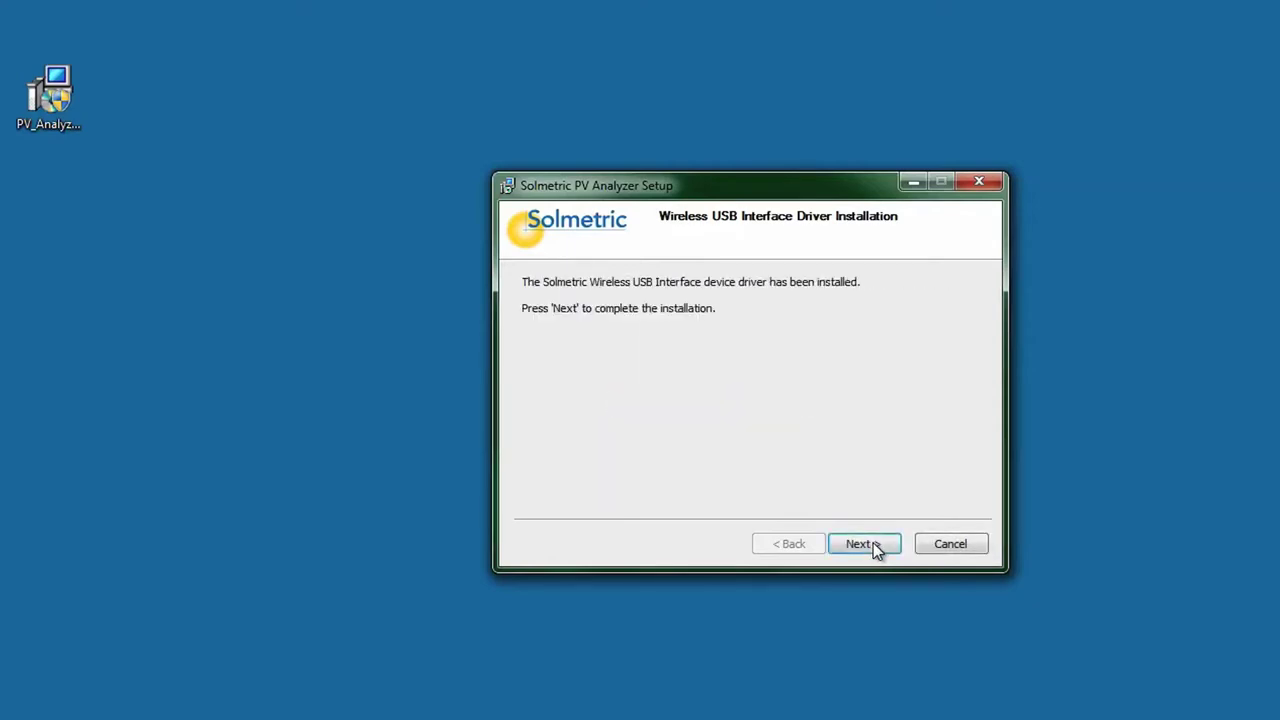
{"action": "left_click", "coordinate": [873, 547]}
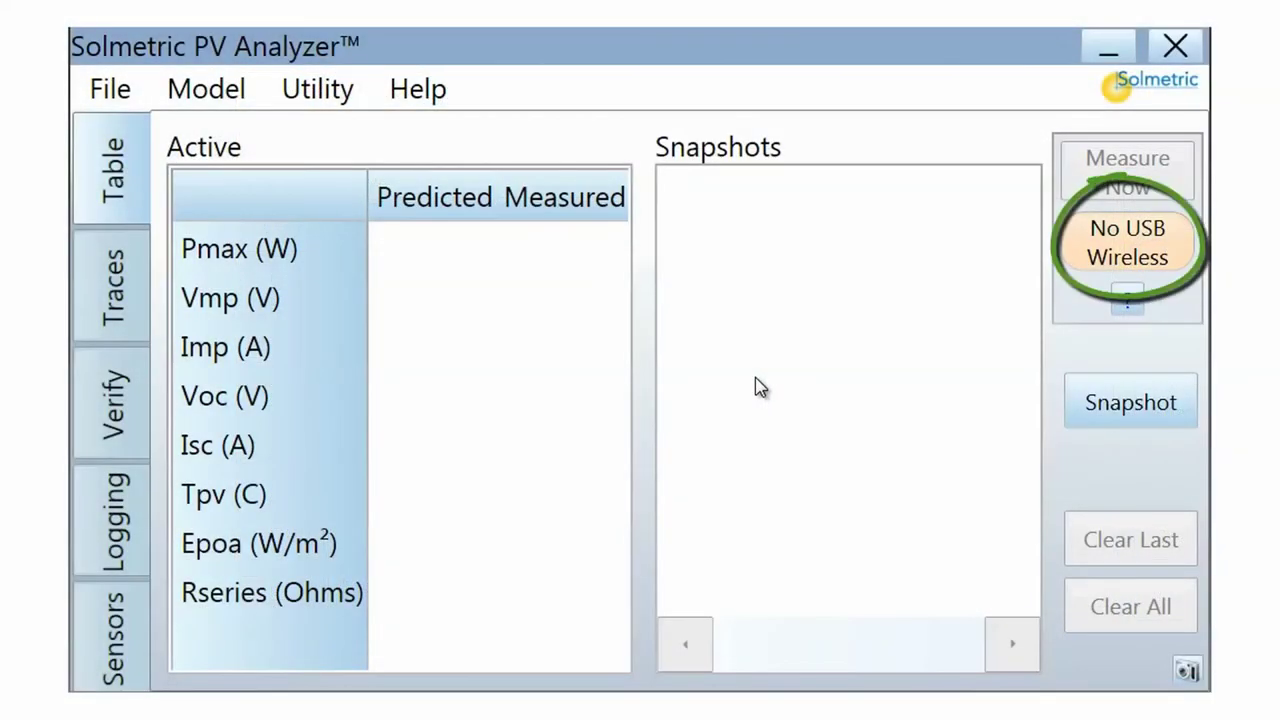
In Utility Settings, assign COM10 to the I-V unit interface and COM9 to the sensor interface
{"action": "left_click", "coordinate": [318, 89]}
{"action": "left_click", "coordinate": [349, 124]}
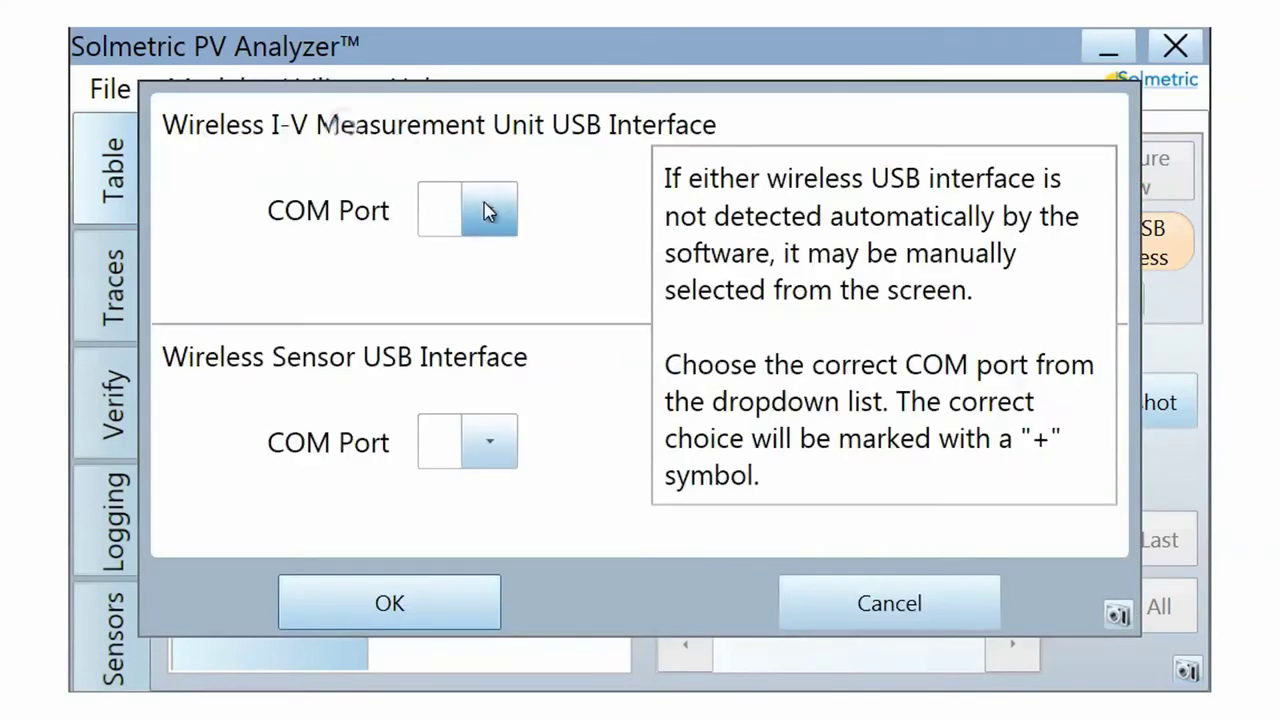
{"action": "left_click", "coordinate": [487, 211]}
{"action": "left_click", "coordinate": [440, 290]}
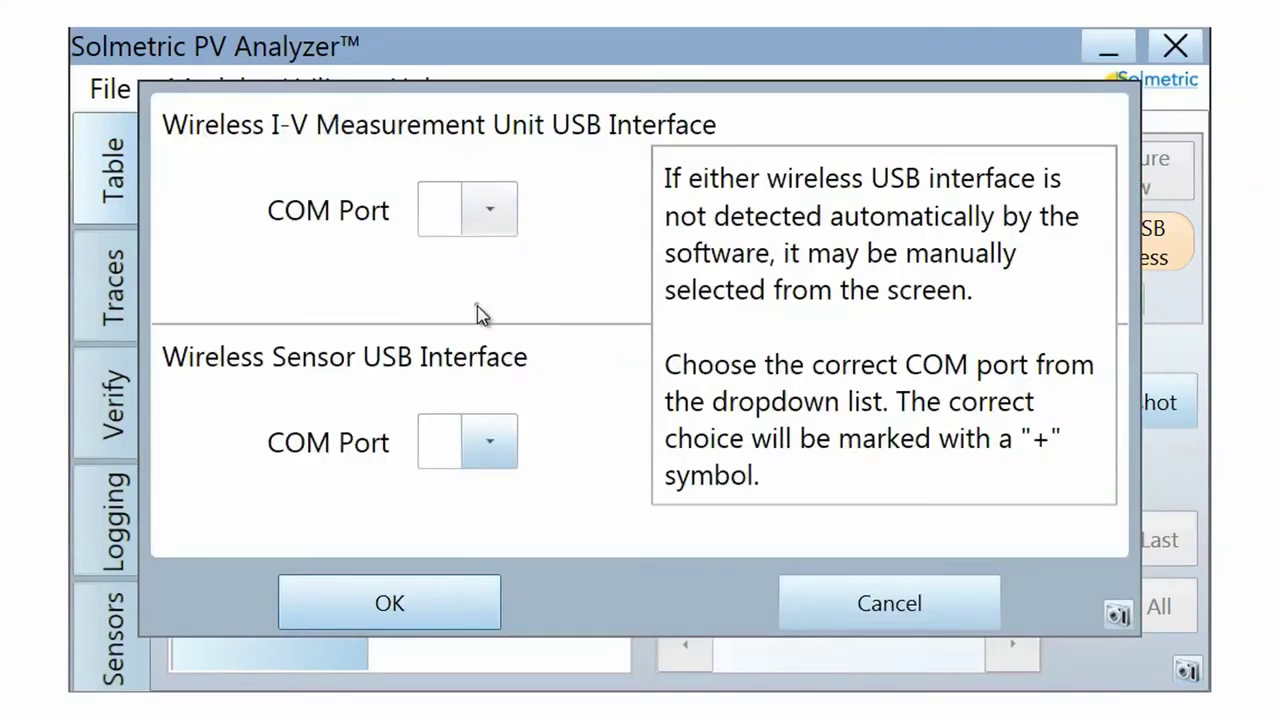
{"action": "left_click", "coordinate": [497, 449]}
{"action": "left_click", "coordinate": [495, 496]}
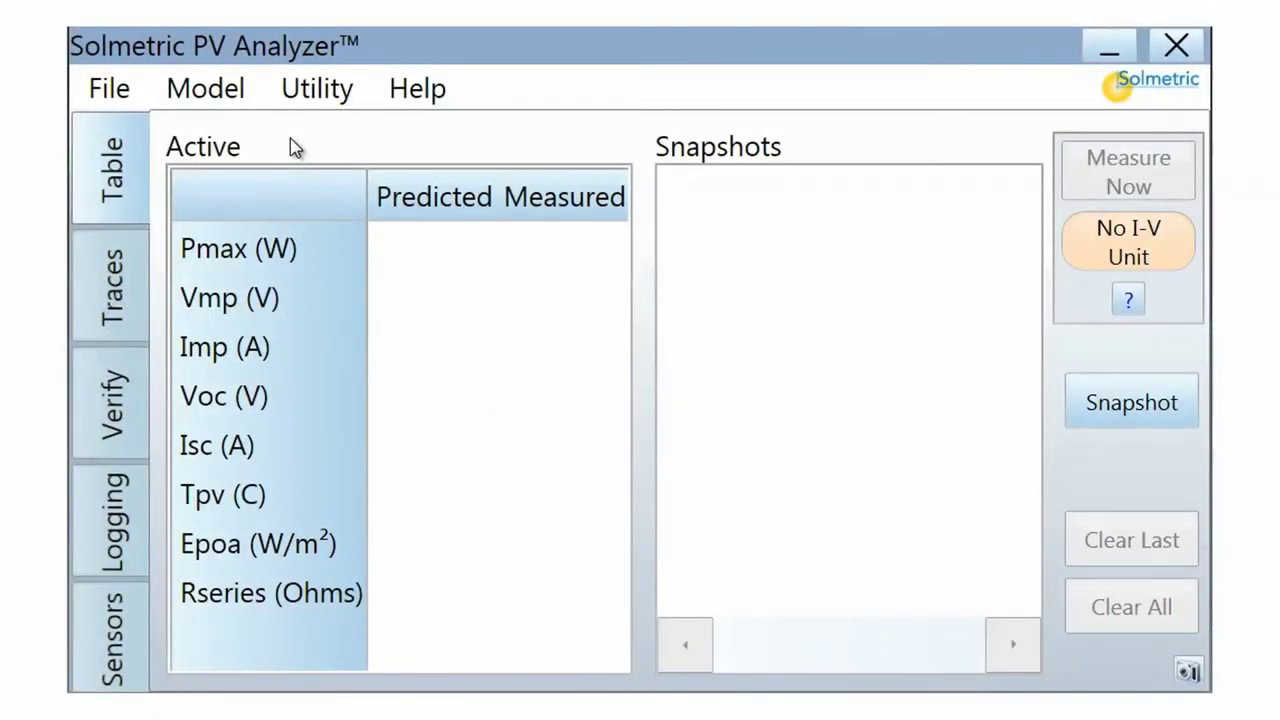
Create a new model named 'Installation A' and add notes to it
{"action": "left_click", "coordinate": [224, 100]}
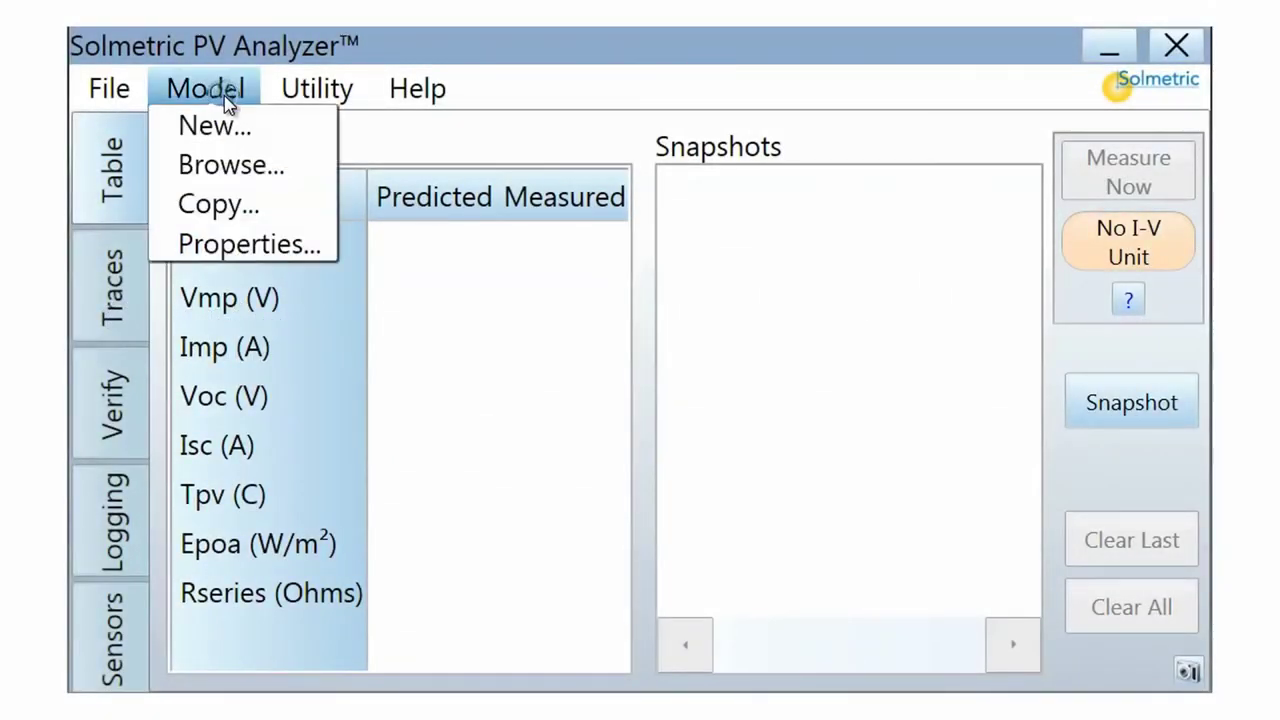
{"action": "left_click", "coordinate": [297, 146]}
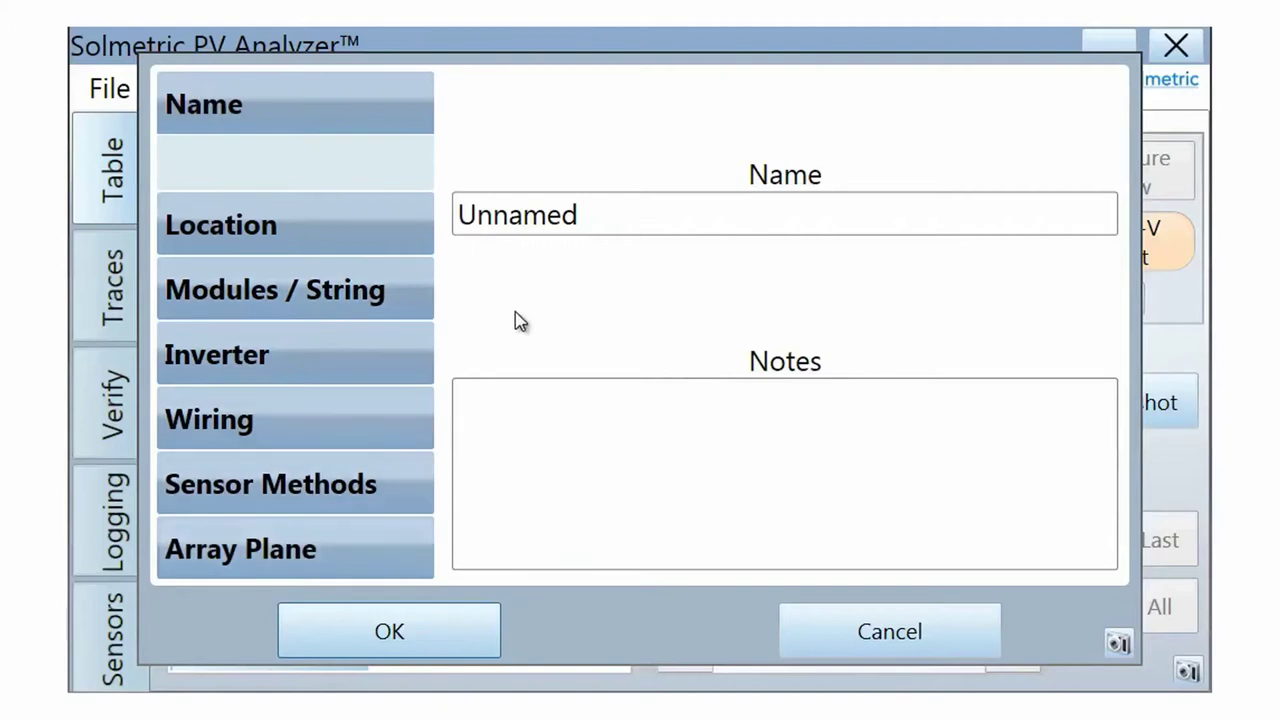
{"action": "double_click", "coordinate": [590, 222]}
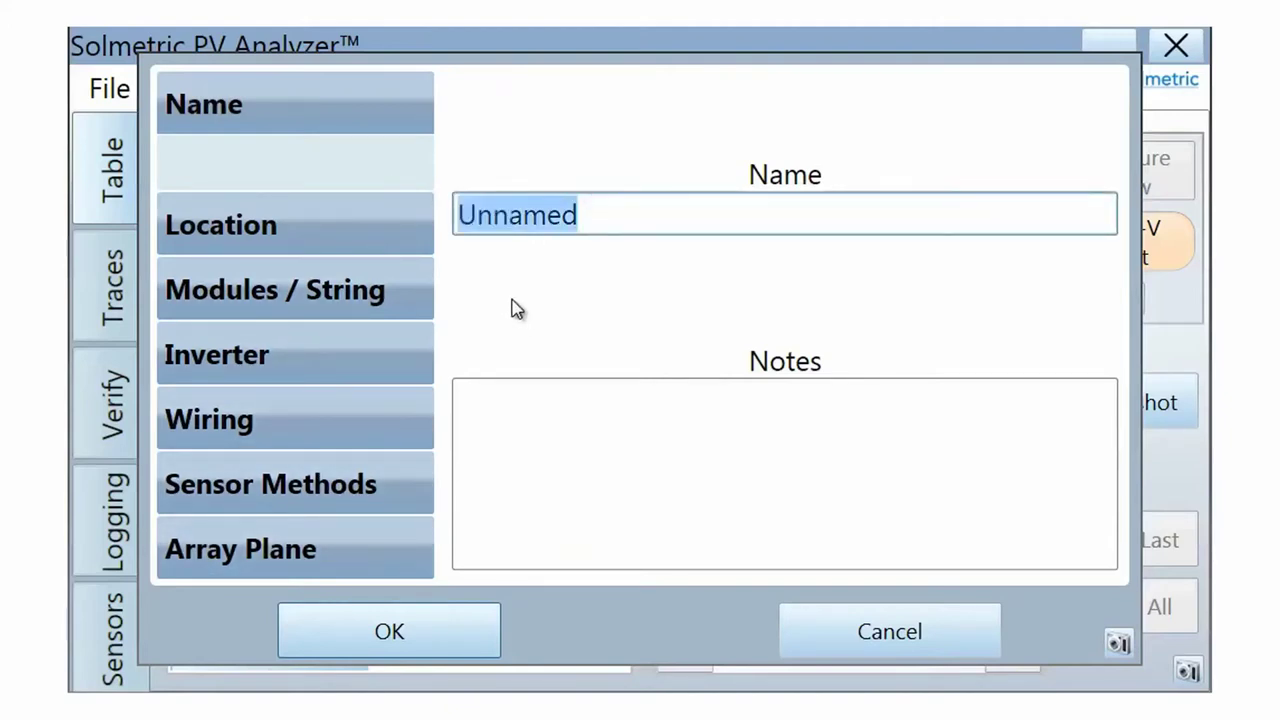
{"action": "key", "text": "BackSpace"}
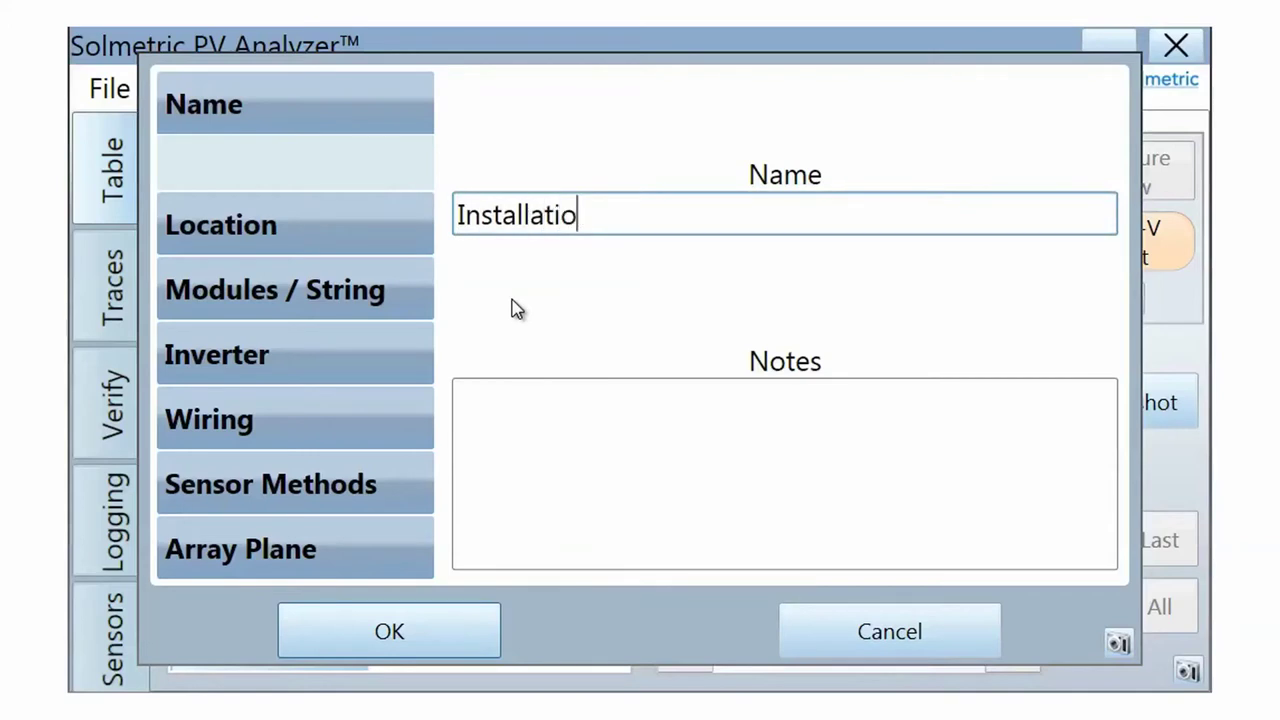
{"action": "left_click", "coordinate": [586, 417]}
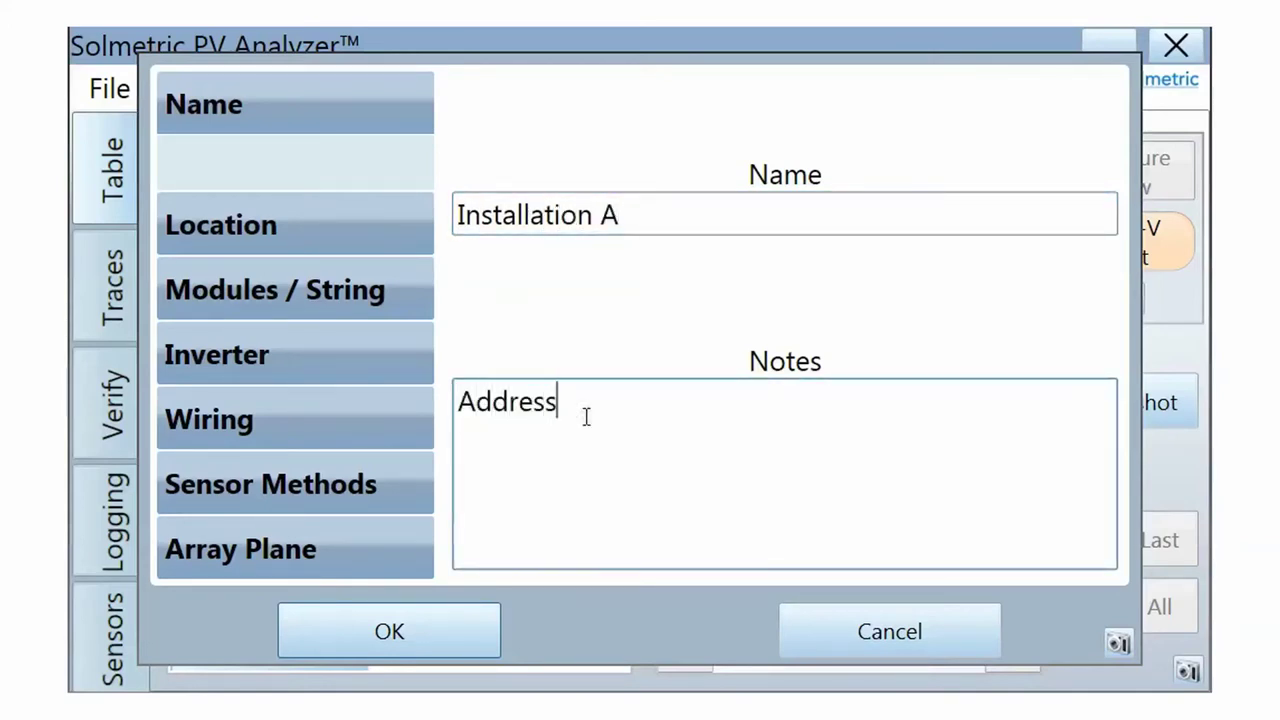
Set the model's location time zone to Pacific Time (GMT-08:00)
{"action": "left_click", "coordinate": [410, 246]}
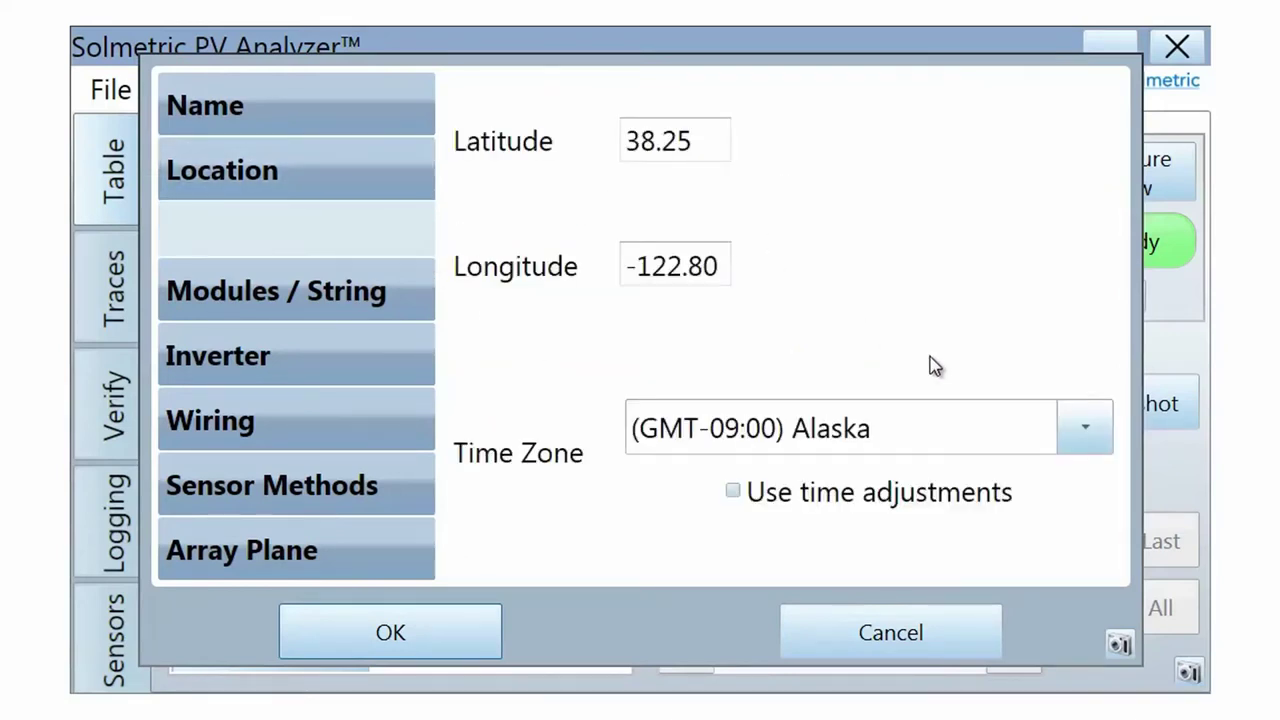
{"action": "left_click", "coordinate": [1085, 428]}
{"action": "left_click", "coordinate": [1036, 530]}
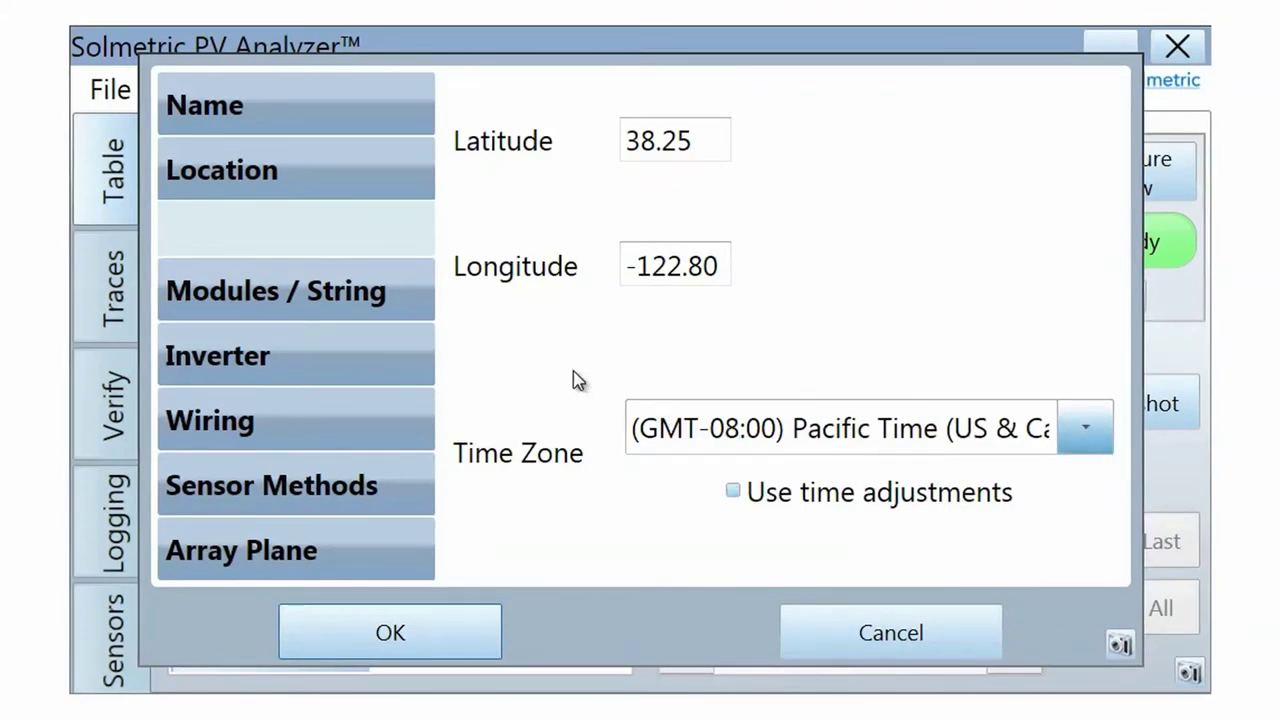
Use the Detailed model with Sharp NT-175U1 modules
{"action": "left_click", "coordinate": [390, 293]}
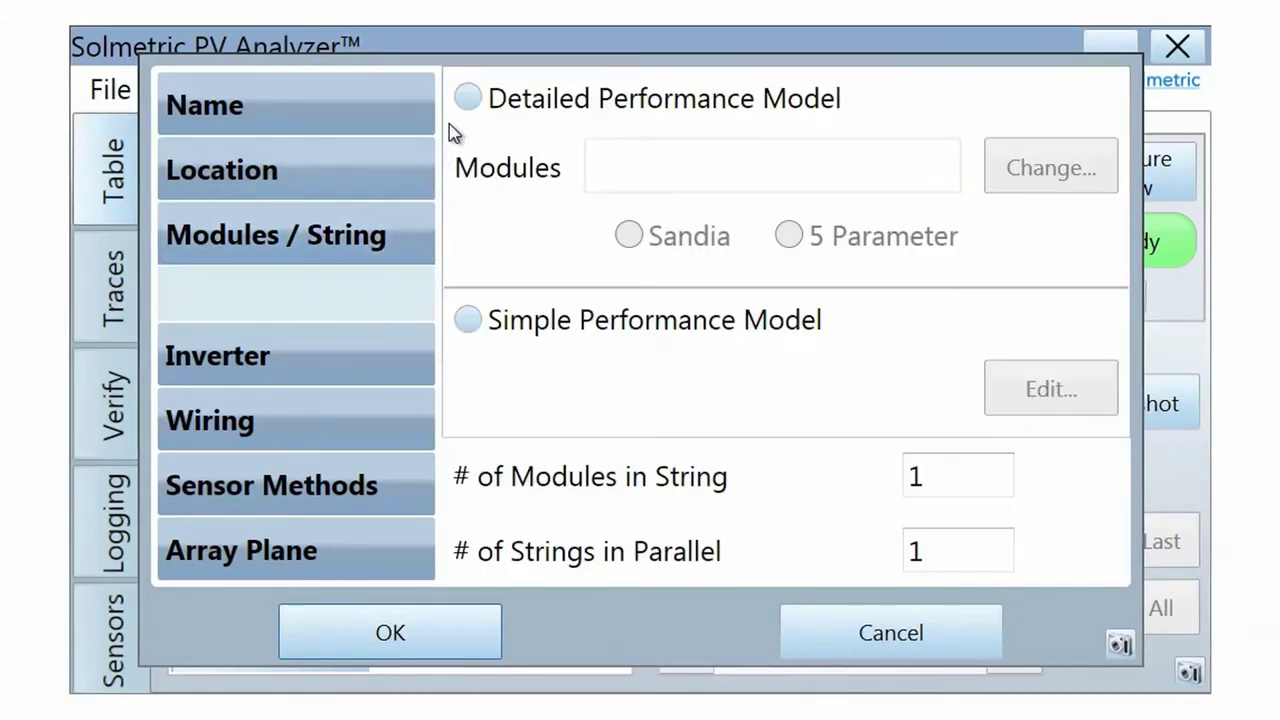
{"action": "left_click", "coordinate": [467, 100]}
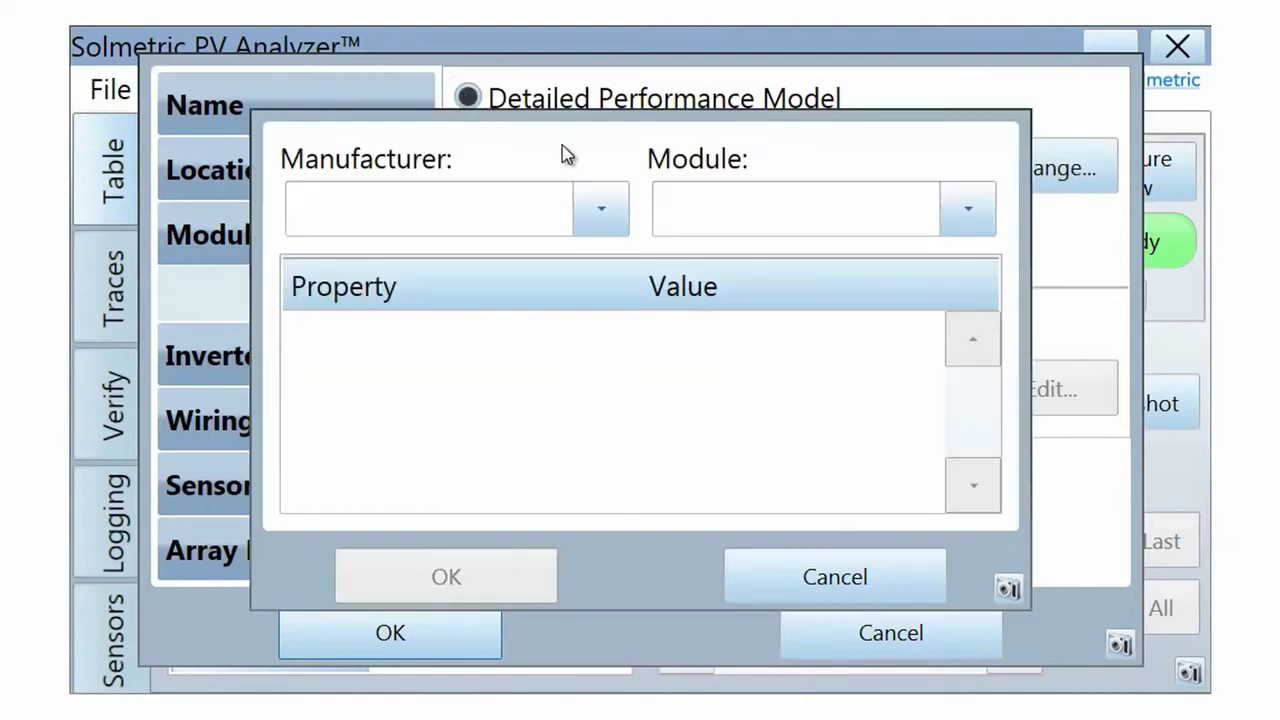
{"action": "left_click", "coordinate": [601, 208]}
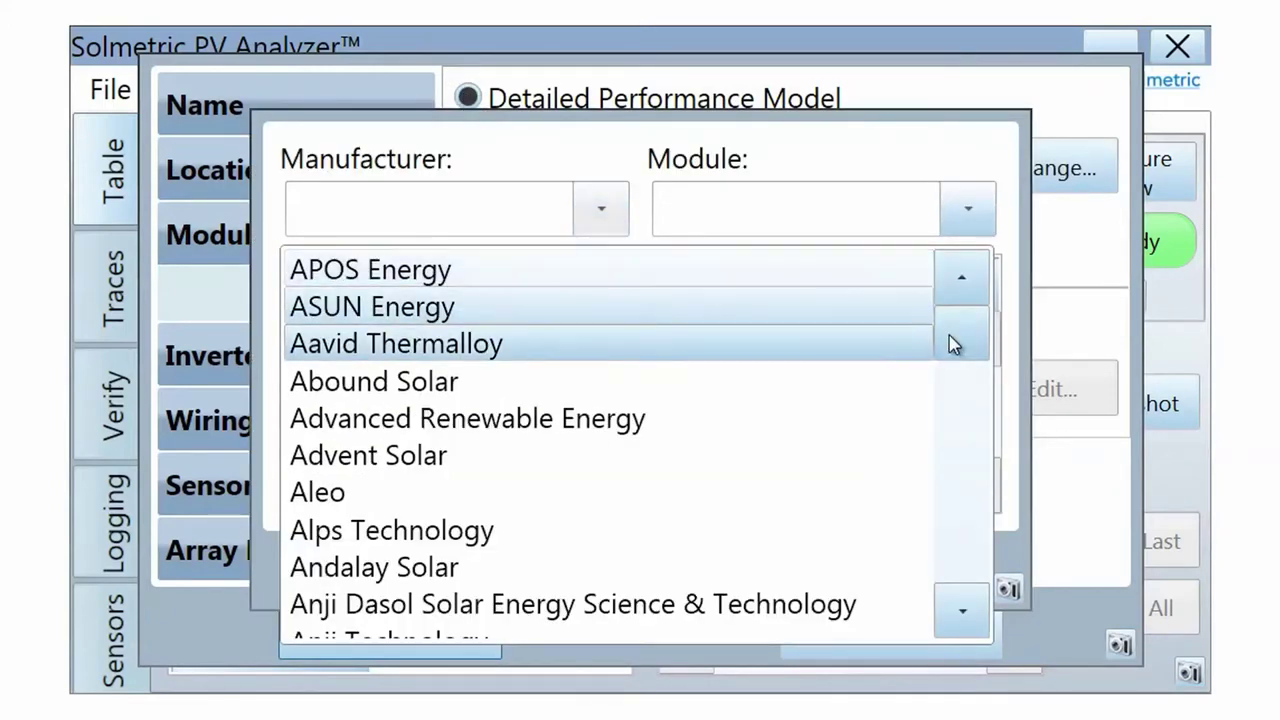
{"action": "left_click_drag", "start_coordinate": [954, 337], "coordinate": [934, 366]}
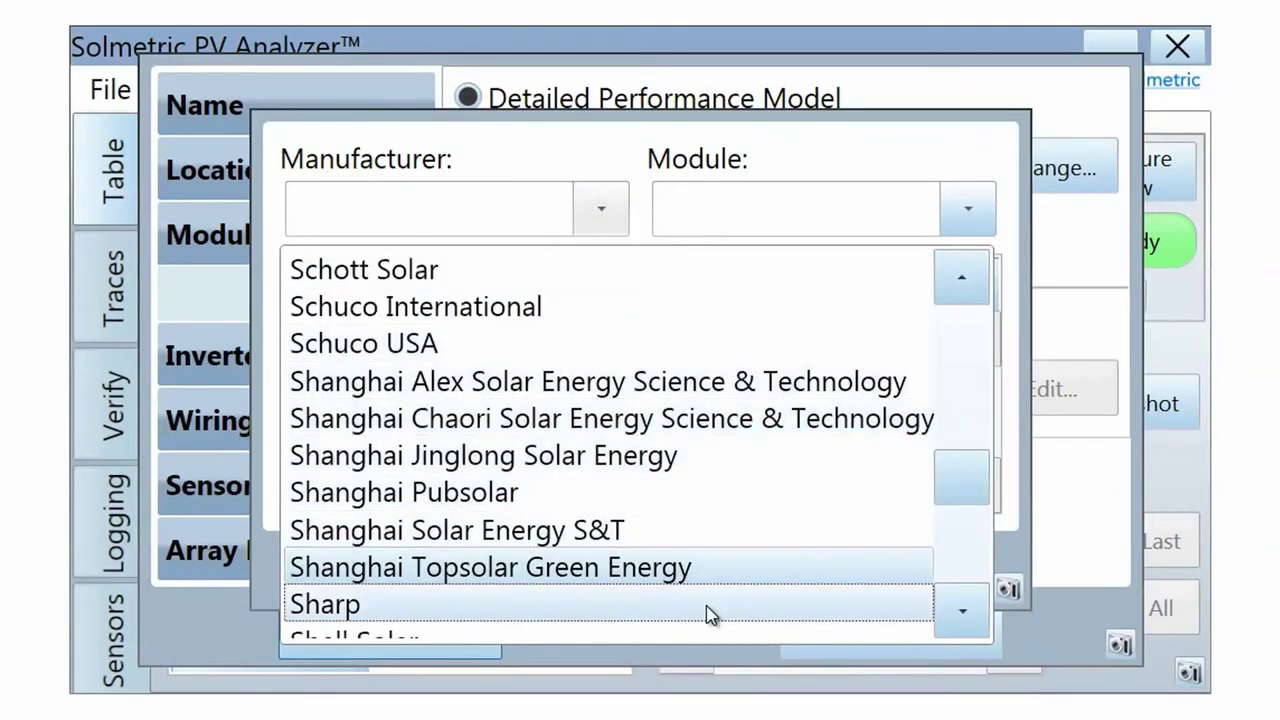
{"action": "left_click", "coordinate": [594, 605]}
{"action": "left_click", "coordinate": [966, 214]}
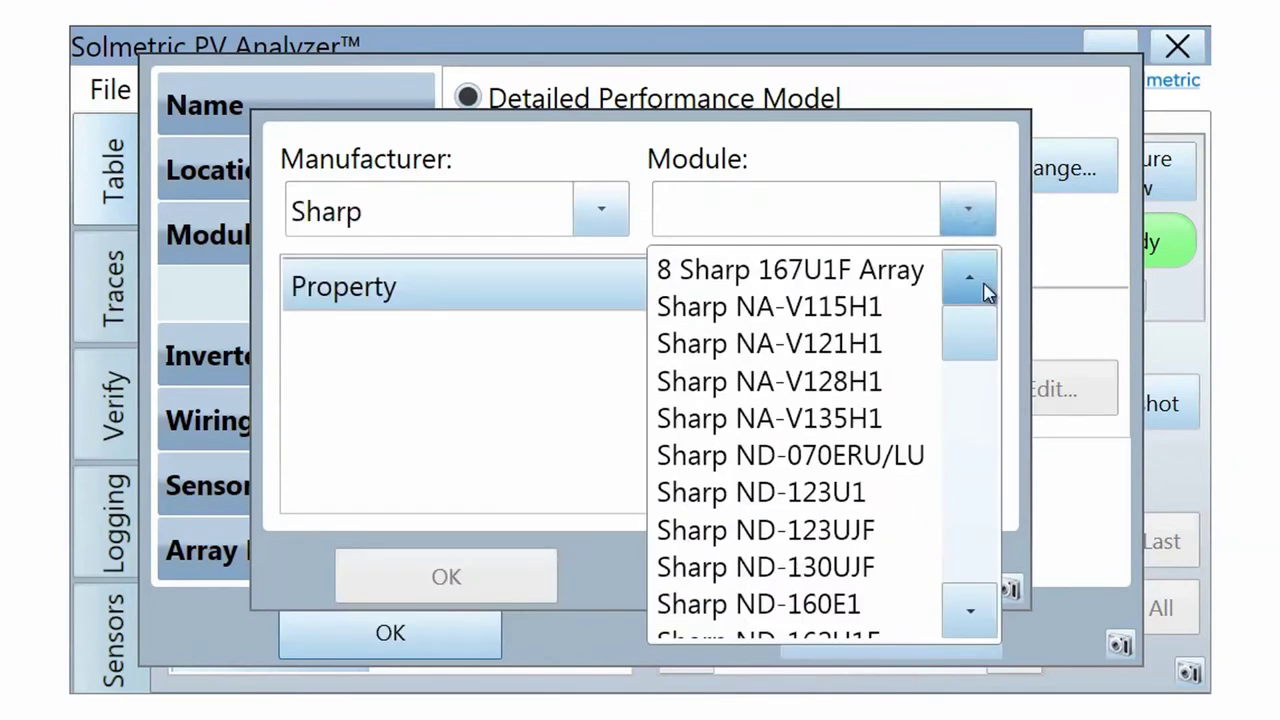
{"action": "scroll", "coordinate": [945, 320], "scroll_direction": "down", "scroll_amount": 10}
{"action": "left_click", "coordinate": [942, 306]}
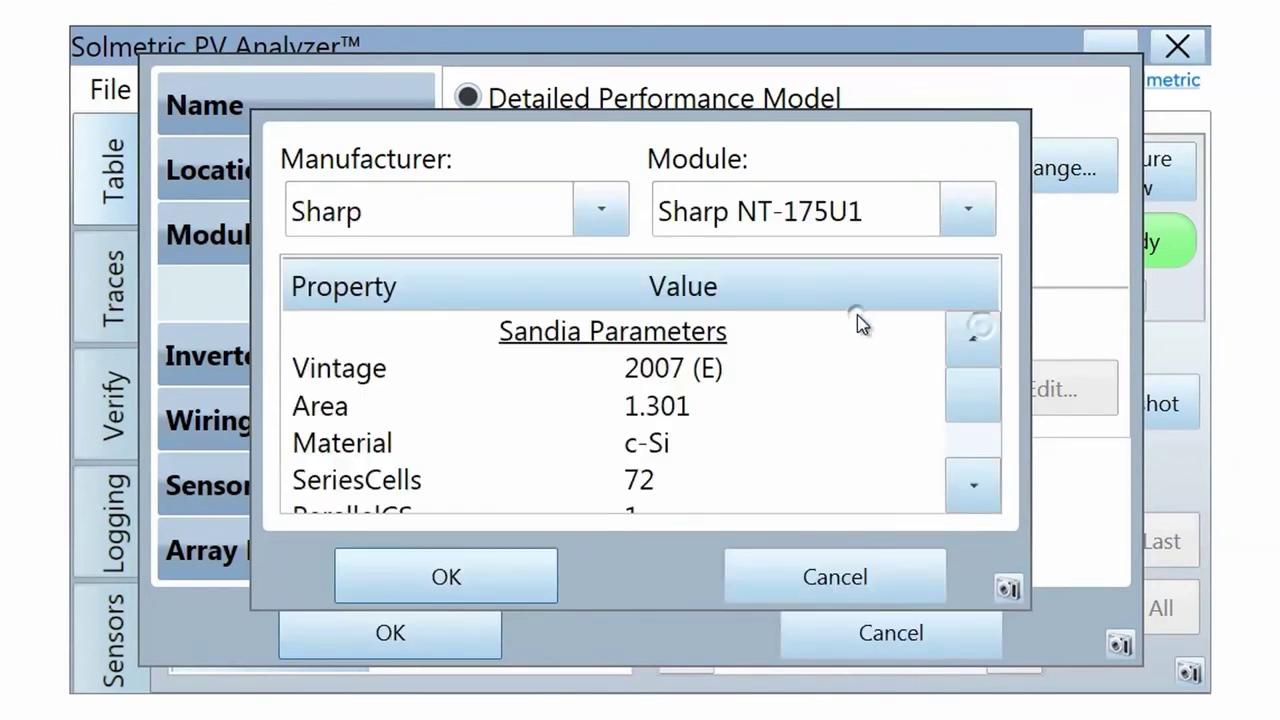
{"action": "left_click", "coordinate": [518, 575]}
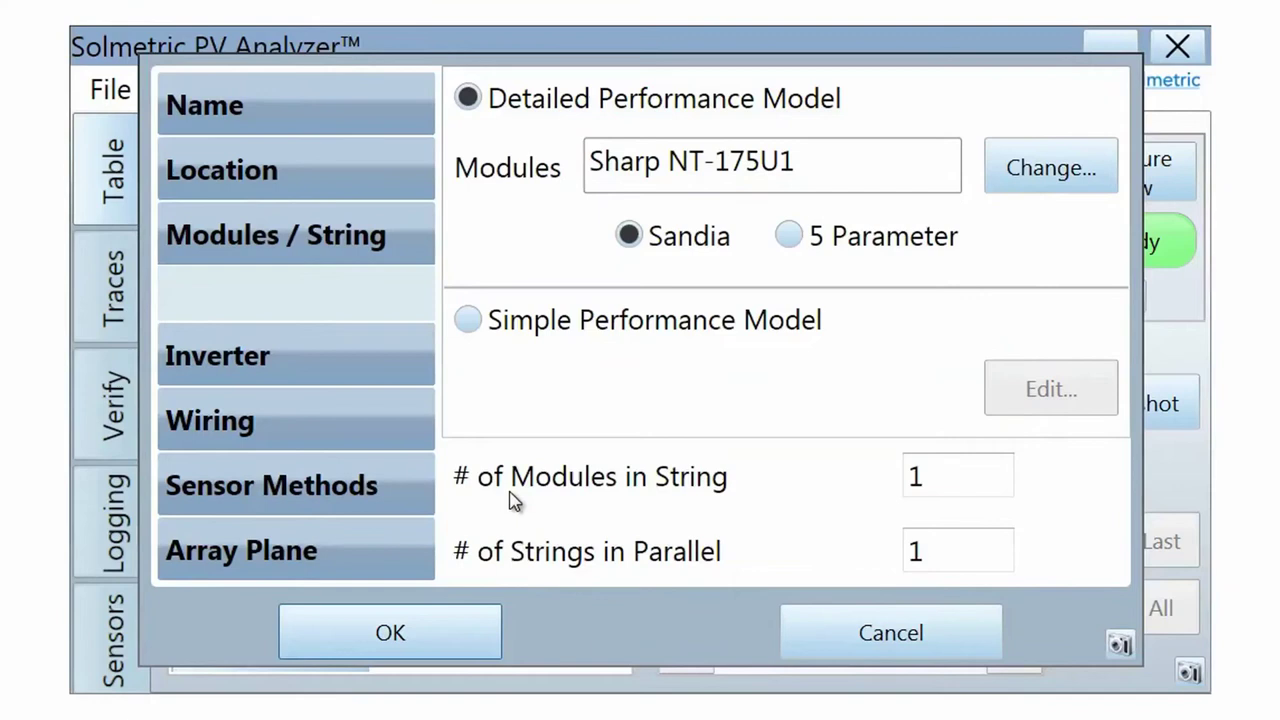
Check the Simple model's datasheet values, return to Detailed, and set 10 modules in 2 parallel strings
{"action": "left_click", "coordinate": [468, 320]}
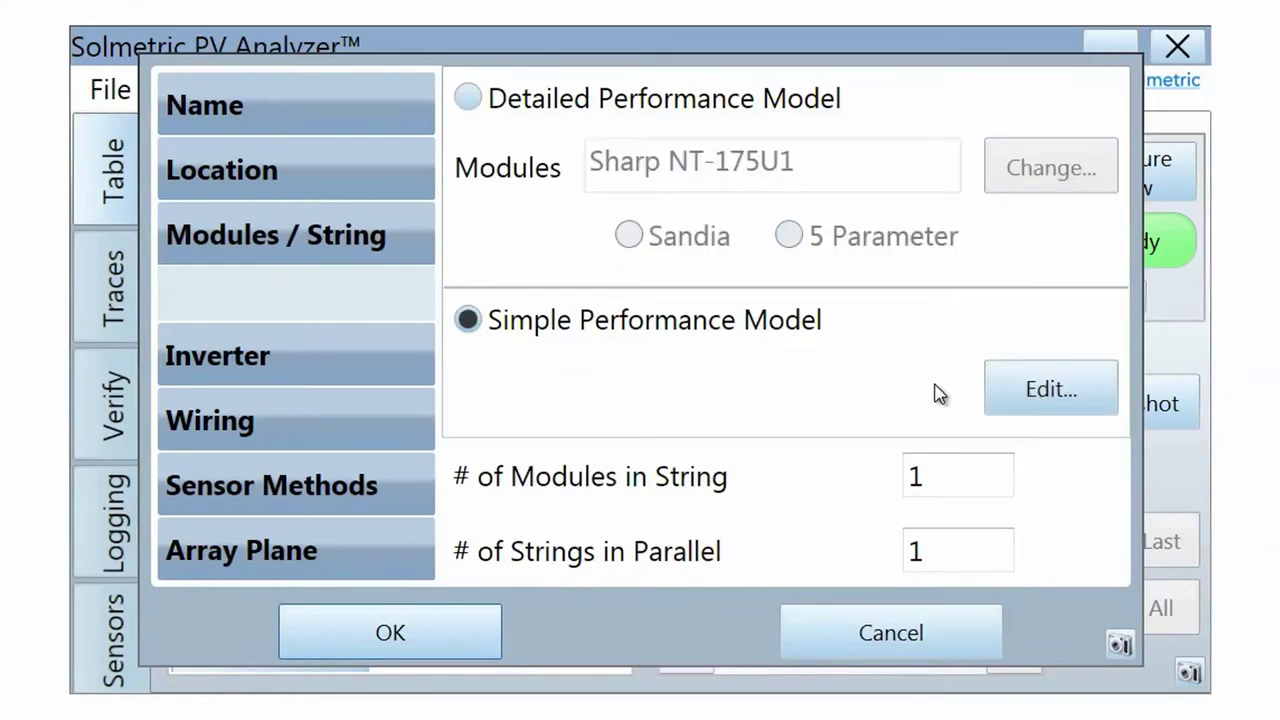
{"action": "left_click", "coordinate": [1028, 393]}
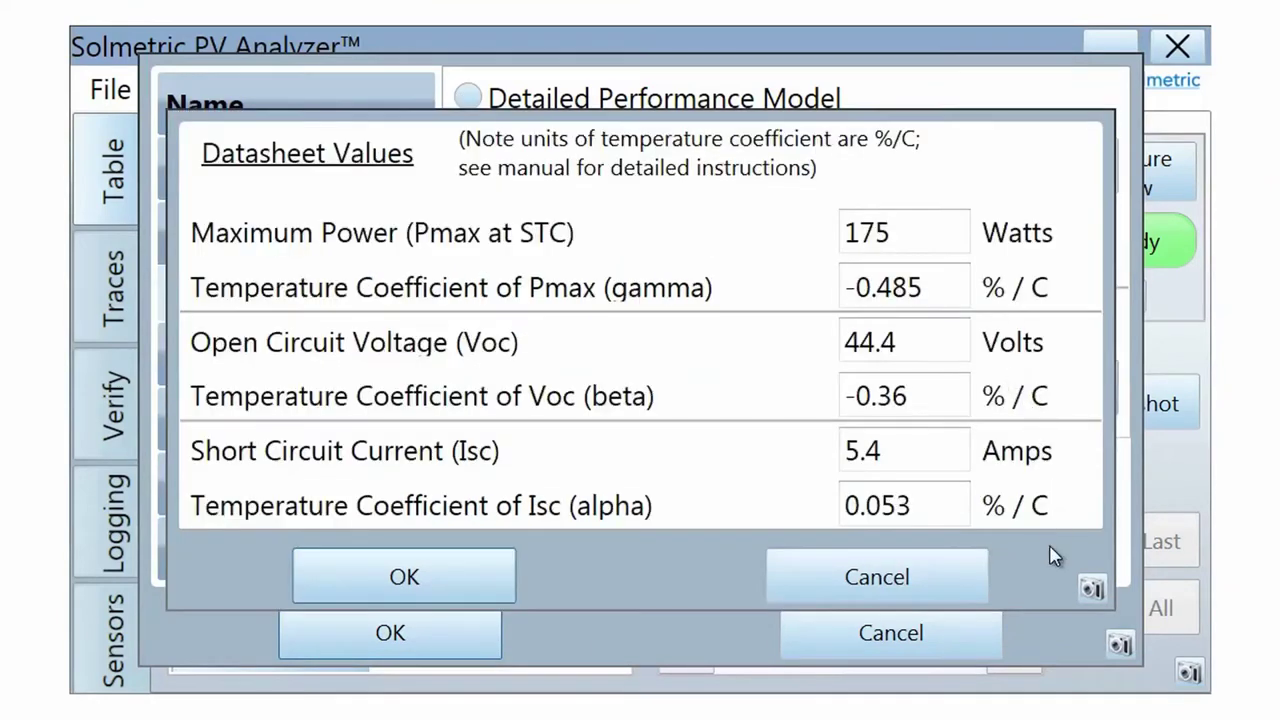
{"action": "left_click", "coordinate": [835, 574]}
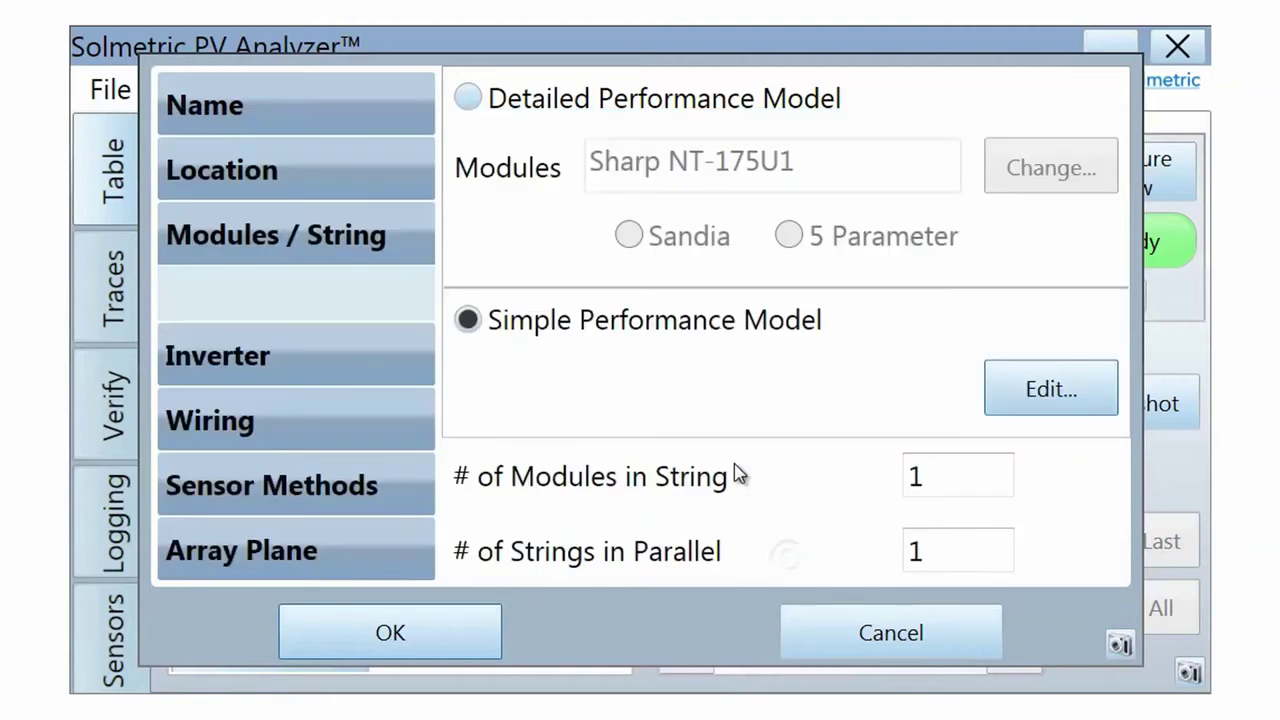
{"action": "left_click", "coordinate": [470, 100]}
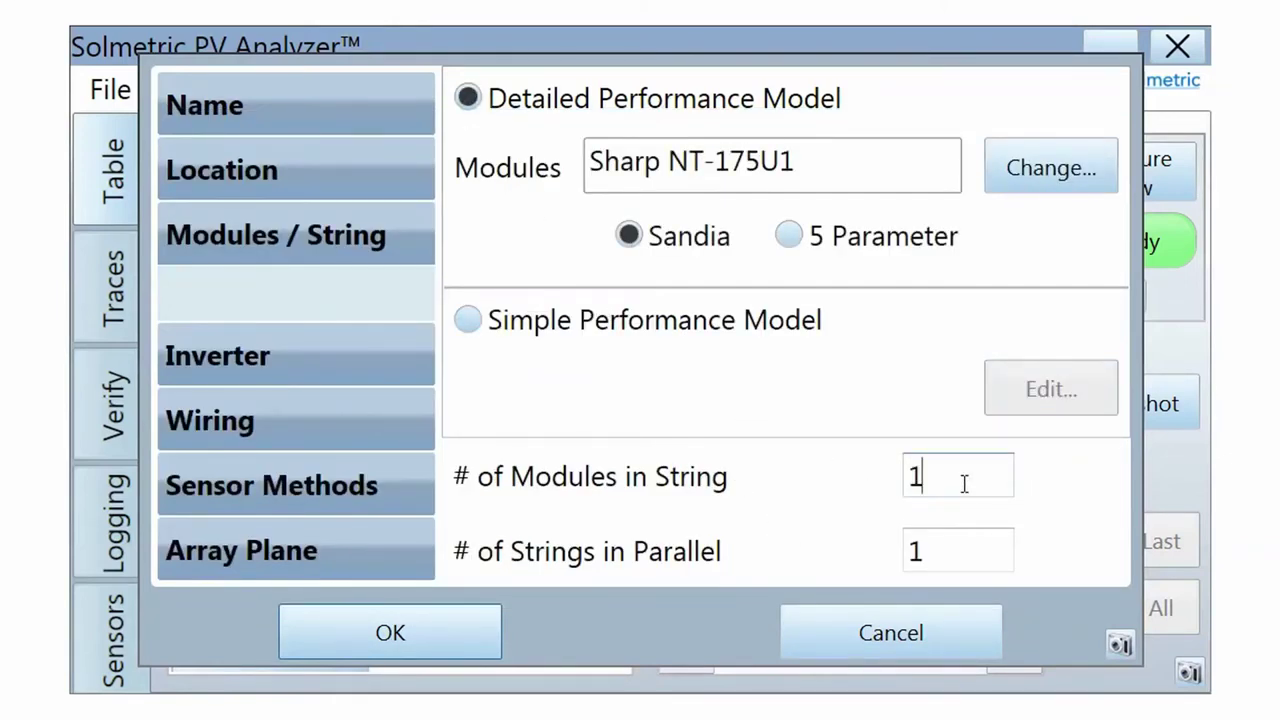
{"action": "left_click", "coordinate": [956, 549]}
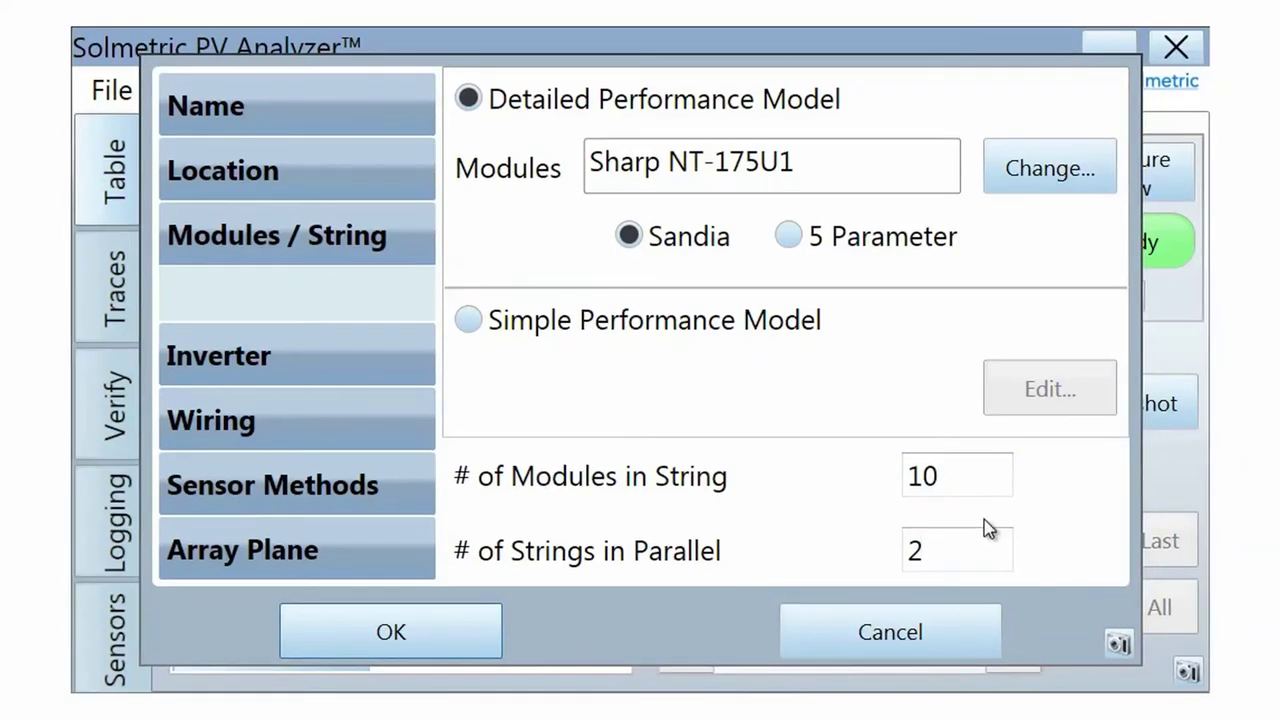
Choose the PV Powered PVP2800 inverter for the model
{"action": "left_click", "coordinate": [420, 348]}
{"action": "left_click", "coordinate": [598, 210]}
{"action": "left_click", "coordinate": [556, 428]}
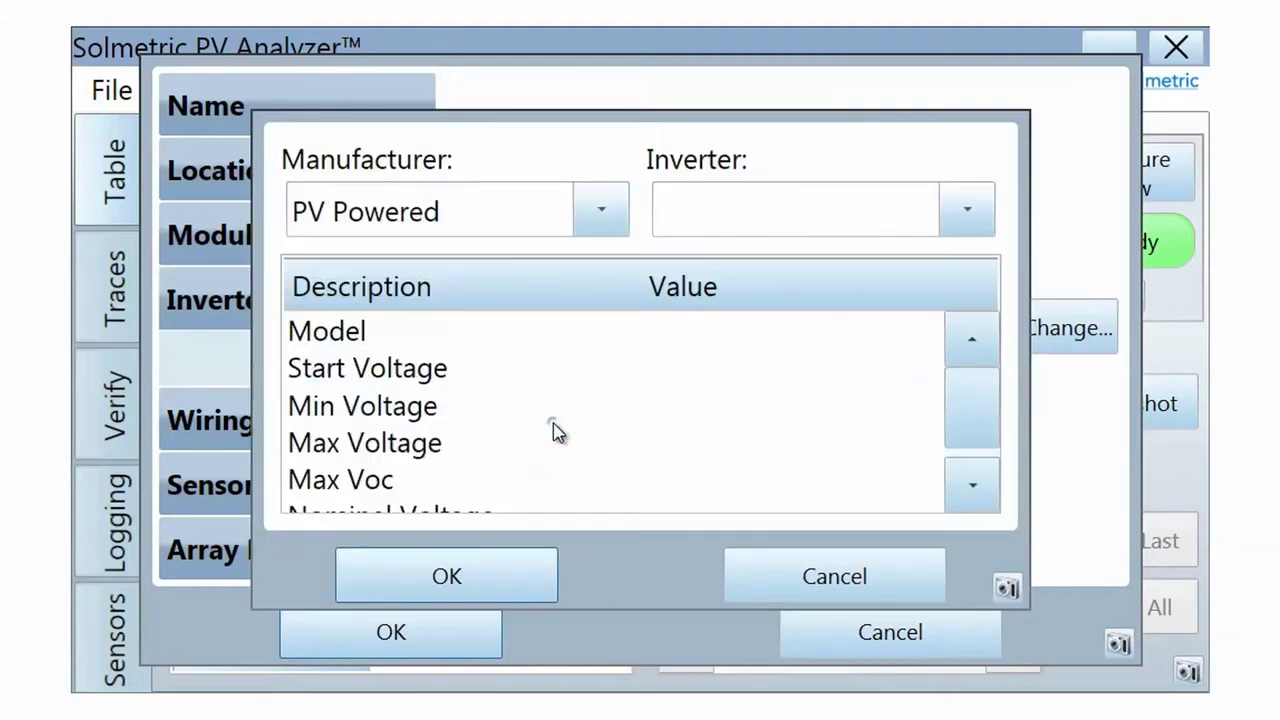
{"action": "left_click", "coordinate": [985, 208]}
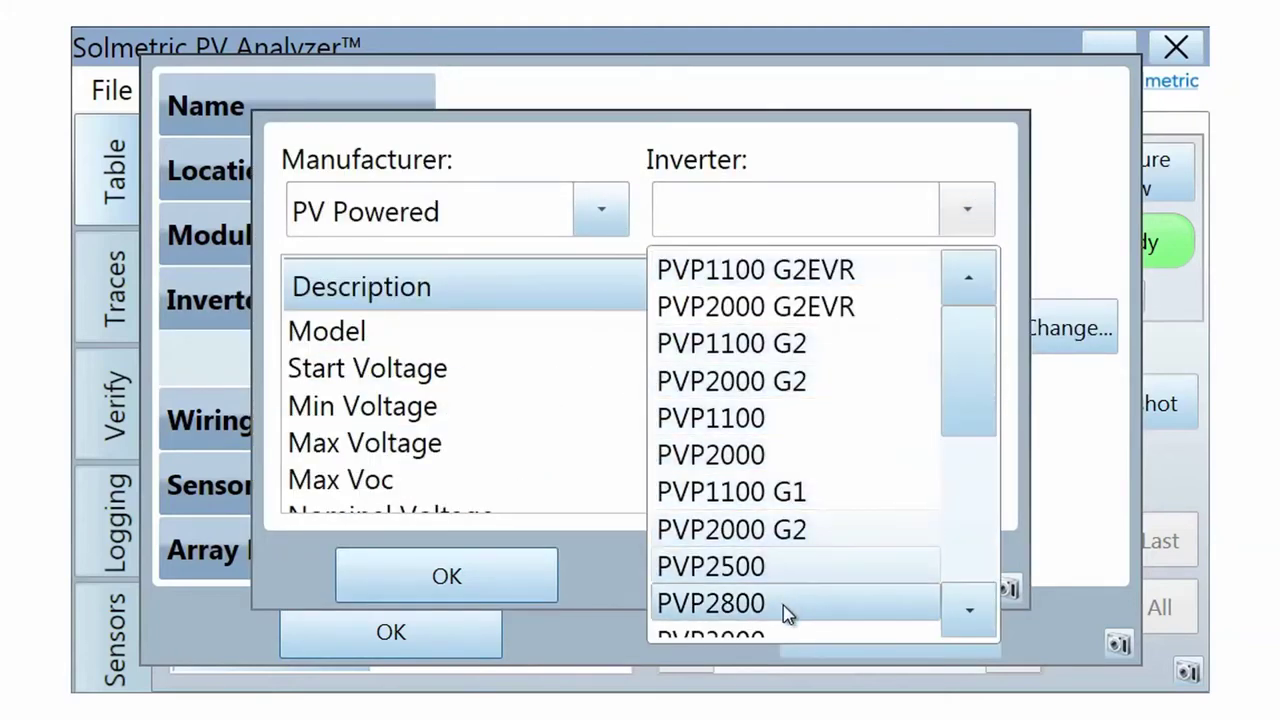
{"action": "left_click", "coordinate": [783, 605]}
{"action": "left_click", "coordinate": [521, 582]}
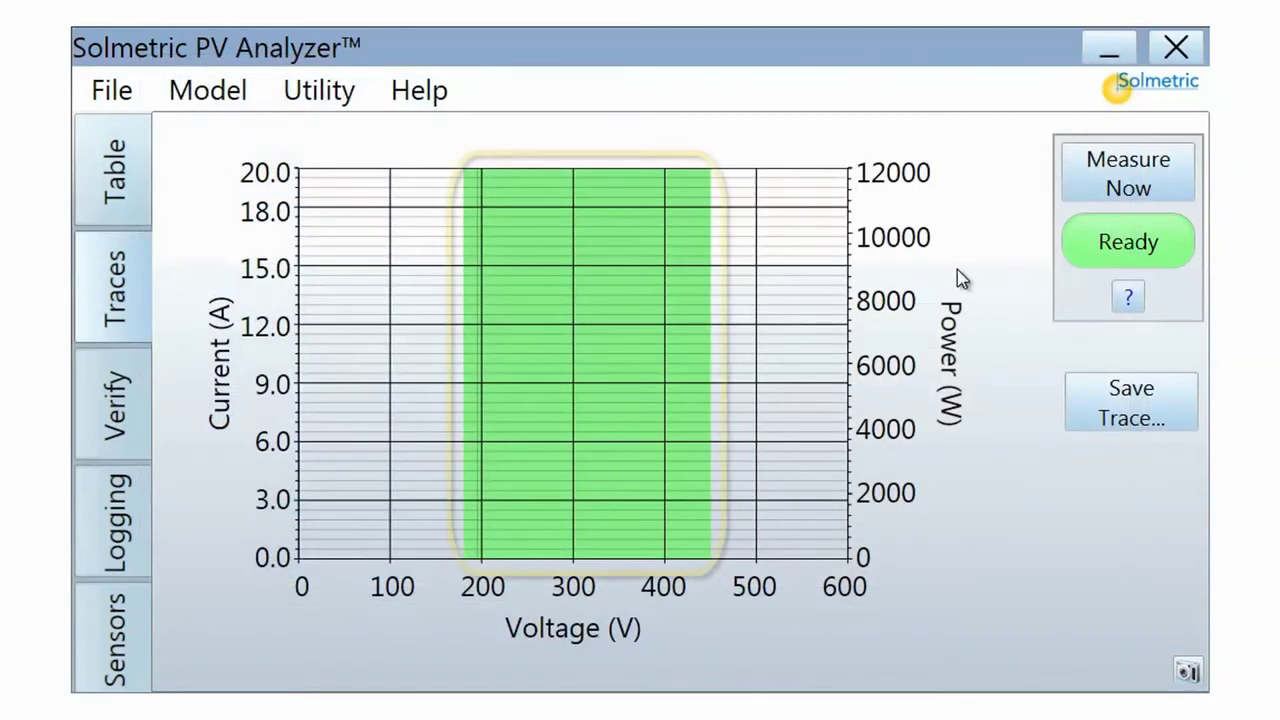
Measure a new I-V trace, which peaks near 2700 W at 300 V
{"action": "left_click", "coordinate": [1122, 180]}
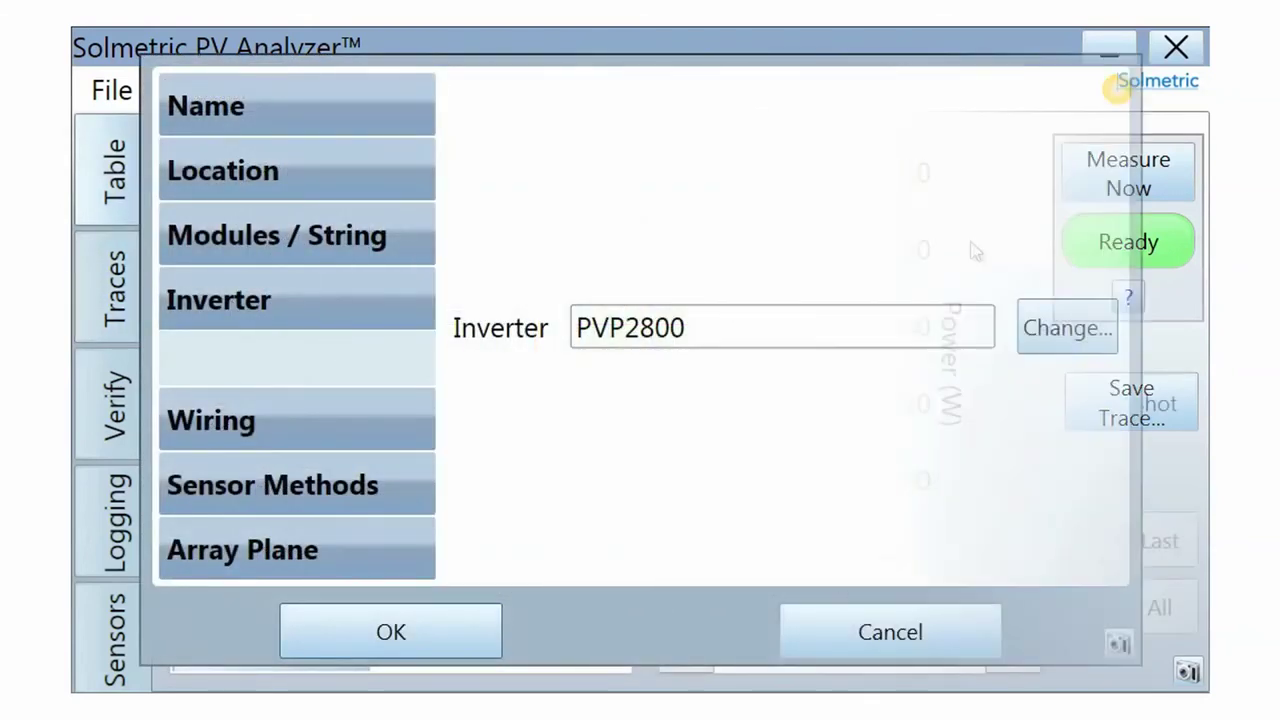
Set the wiring to 12 AWG wire gauge with a 20-foot one-way wire length
{"action": "left_click", "coordinate": [428, 418]}
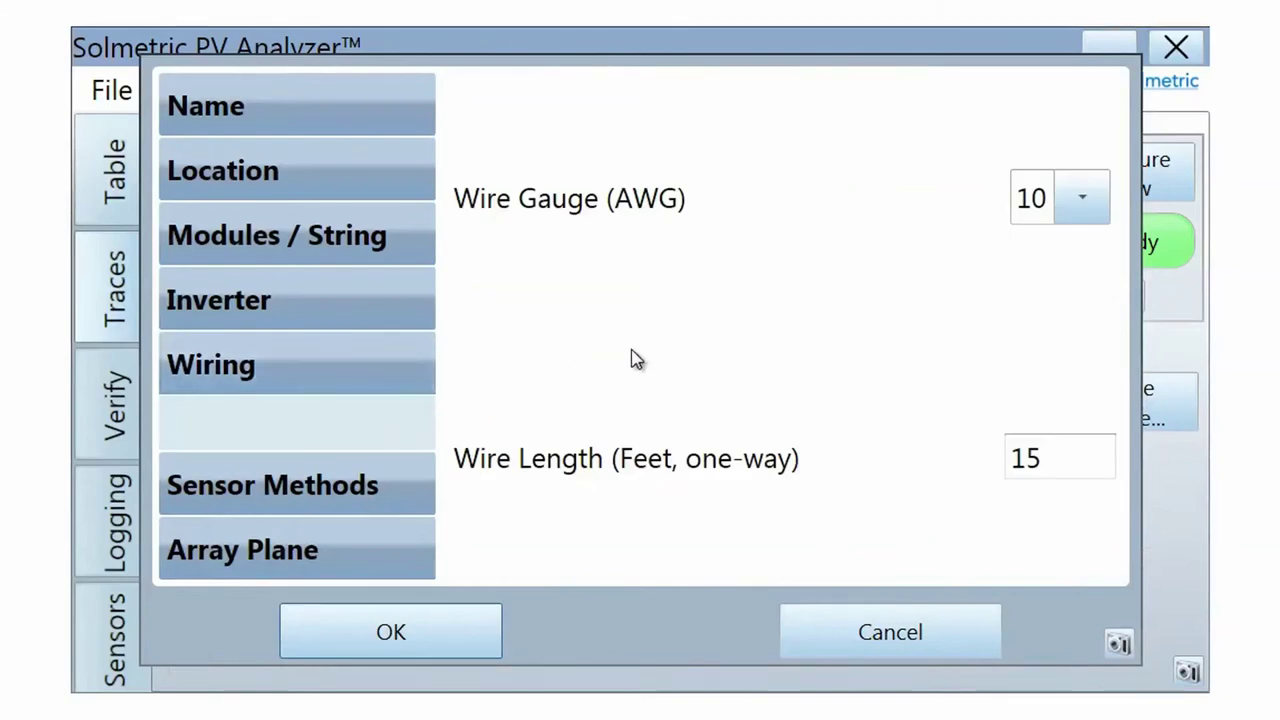
{"action": "left_click", "coordinate": [1098, 205]}
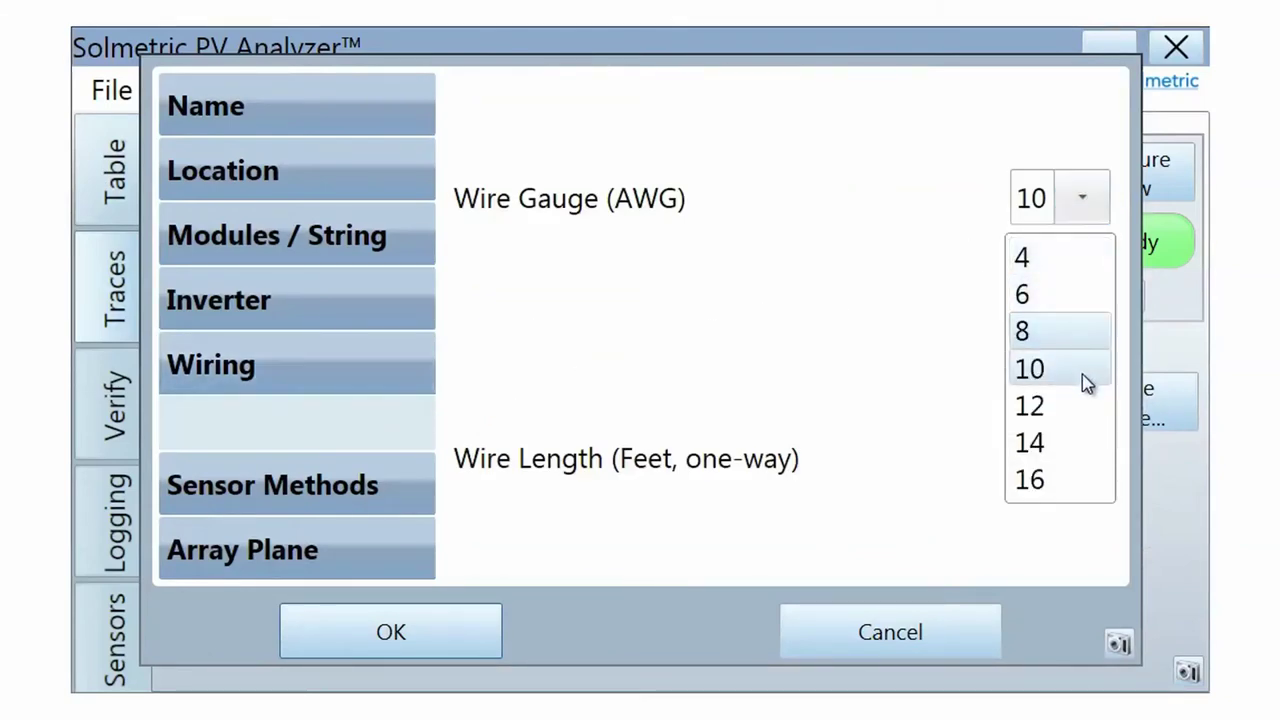
{"action": "left_click", "coordinate": [1085, 406]}
{"action": "left_click", "coordinate": [1075, 446]}
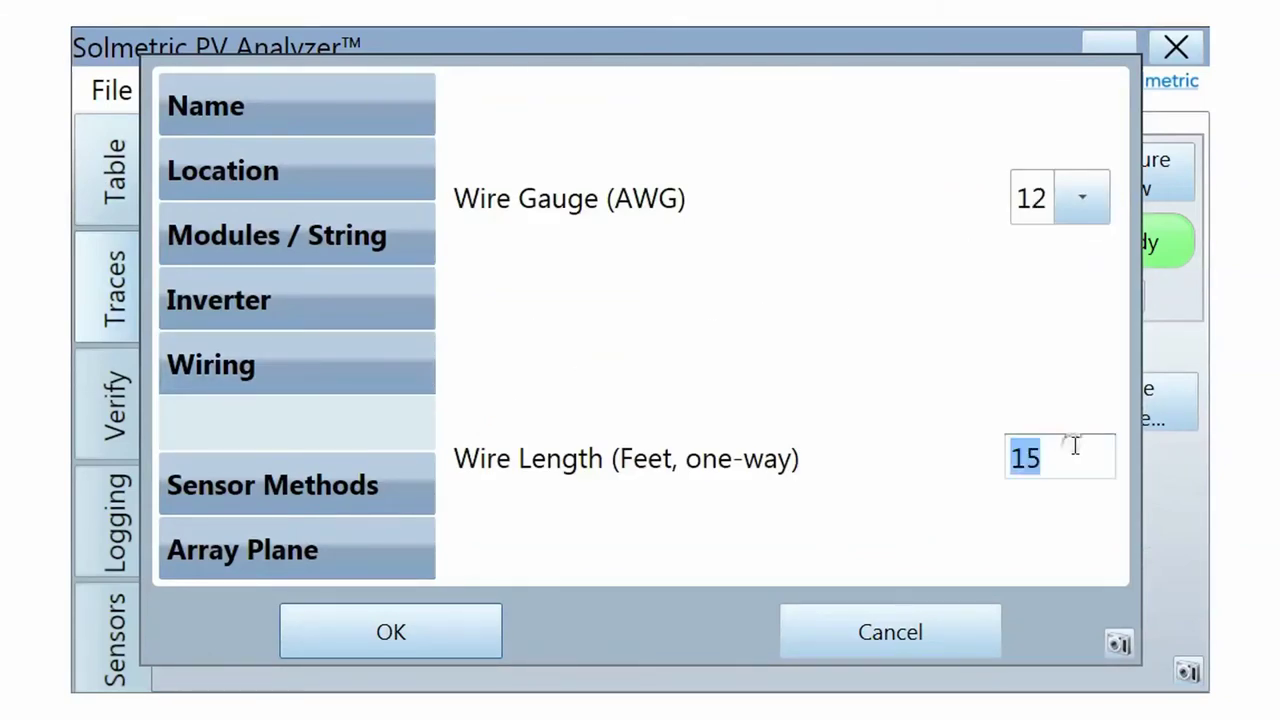
{"action": "type", "text": "20"}
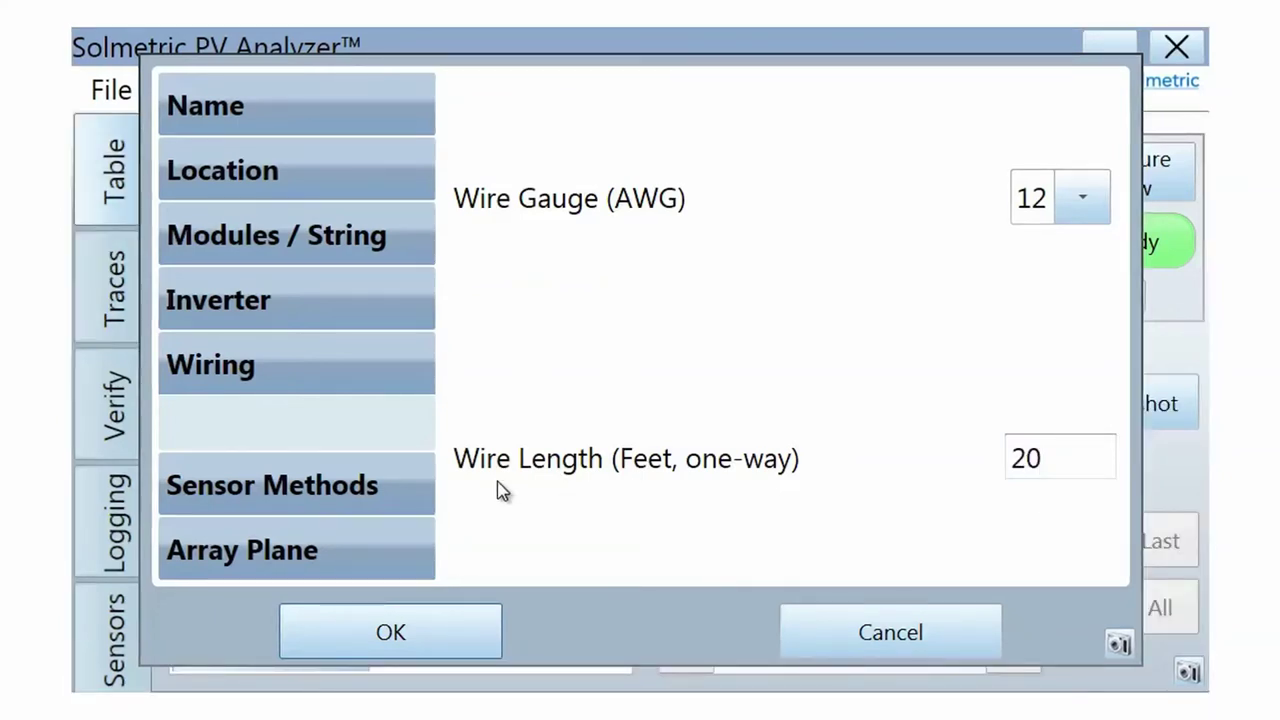
Use wireless sensors for irradiance and temperature, with Cal Factor 29.4 mV/1000W/m² and 4.0 deg C offset
{"action": "left_click", "coordinate": [413, 490]}
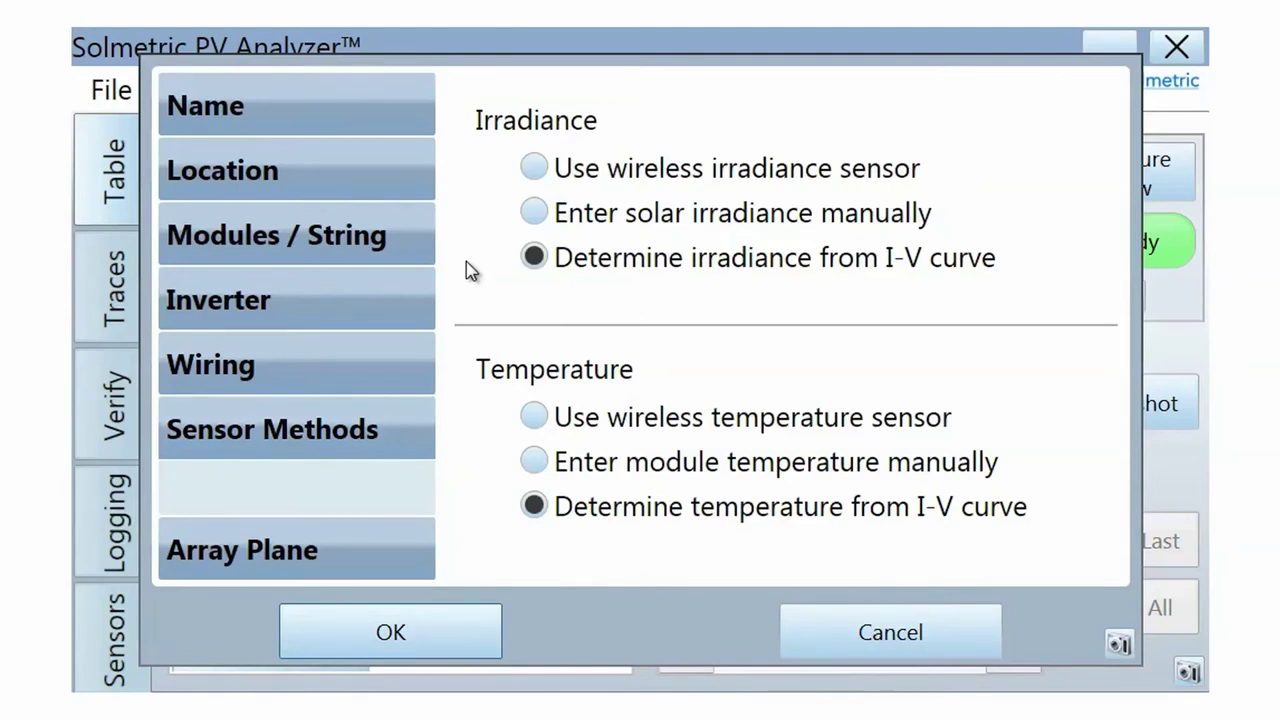
{"action": "left_click", "coordinate": [536, 168]}
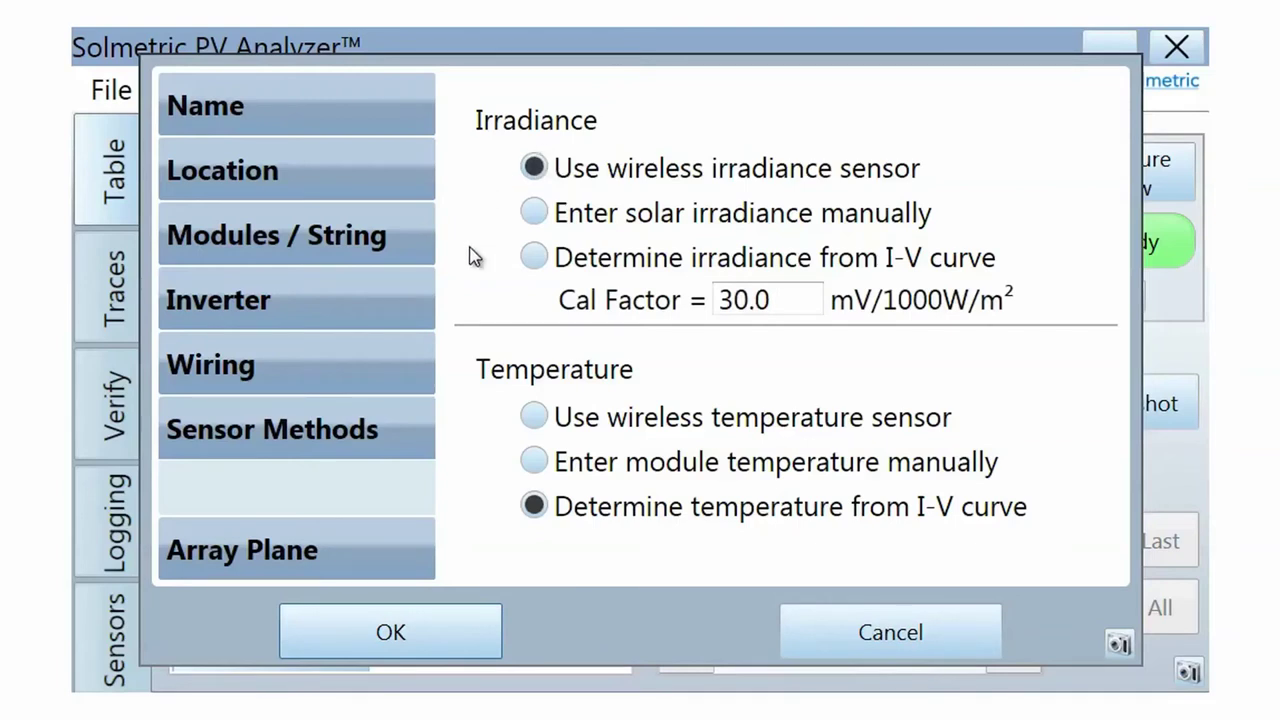
{"action": "left_click", "coordinate": [537, 418]}
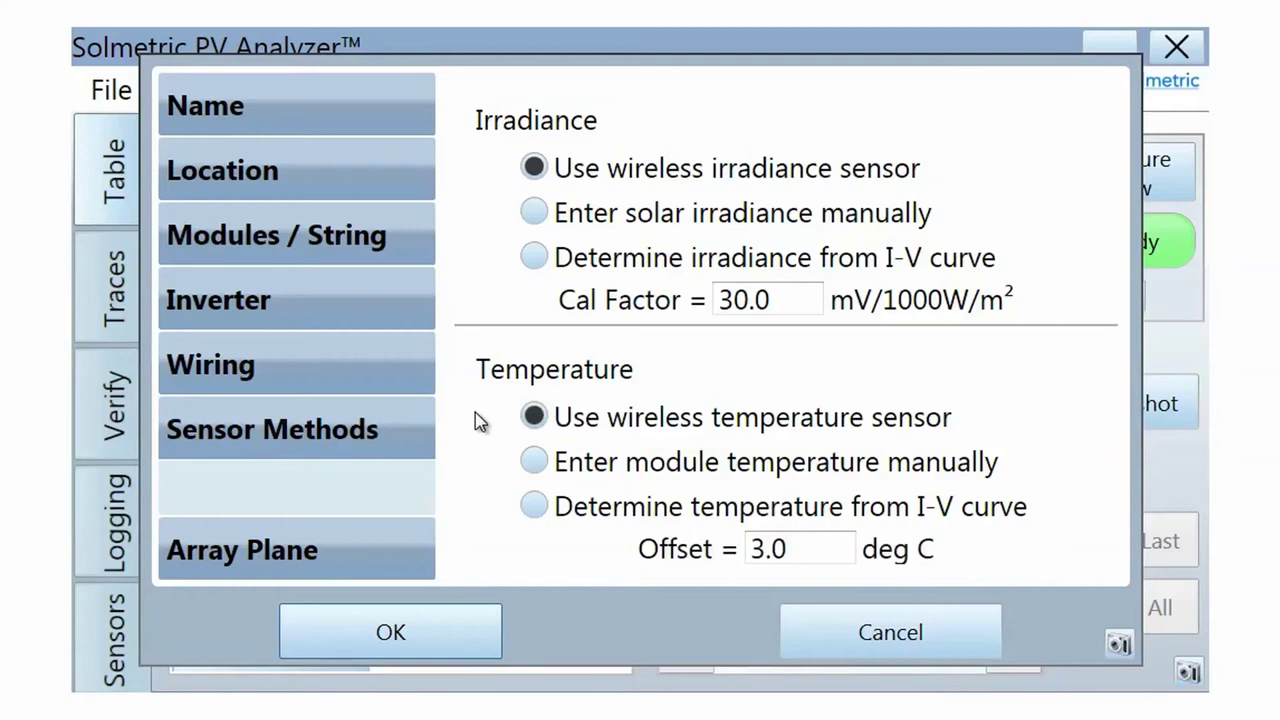
{"action": "left_click", "coordinate": [801, 305]}
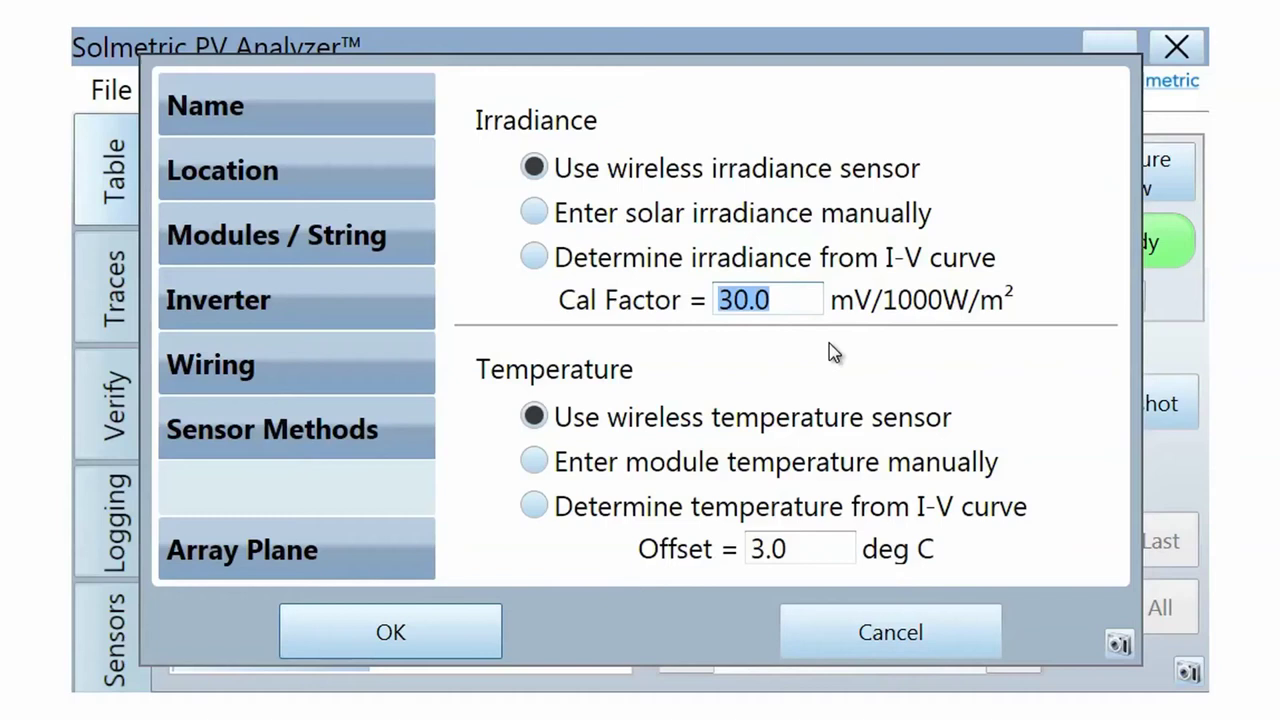
{"action": "type", "text": "29"}
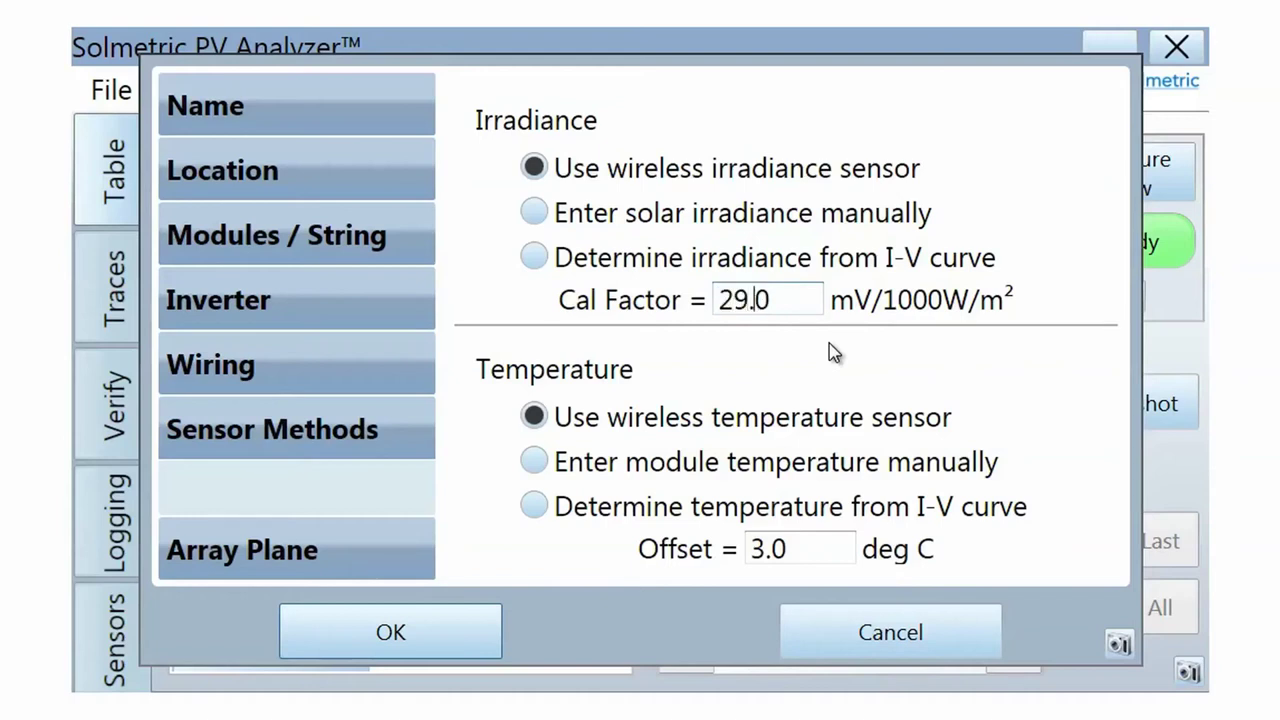
{"action": "key", "text": "Delete"}
{"action": "type", "text": "4"}
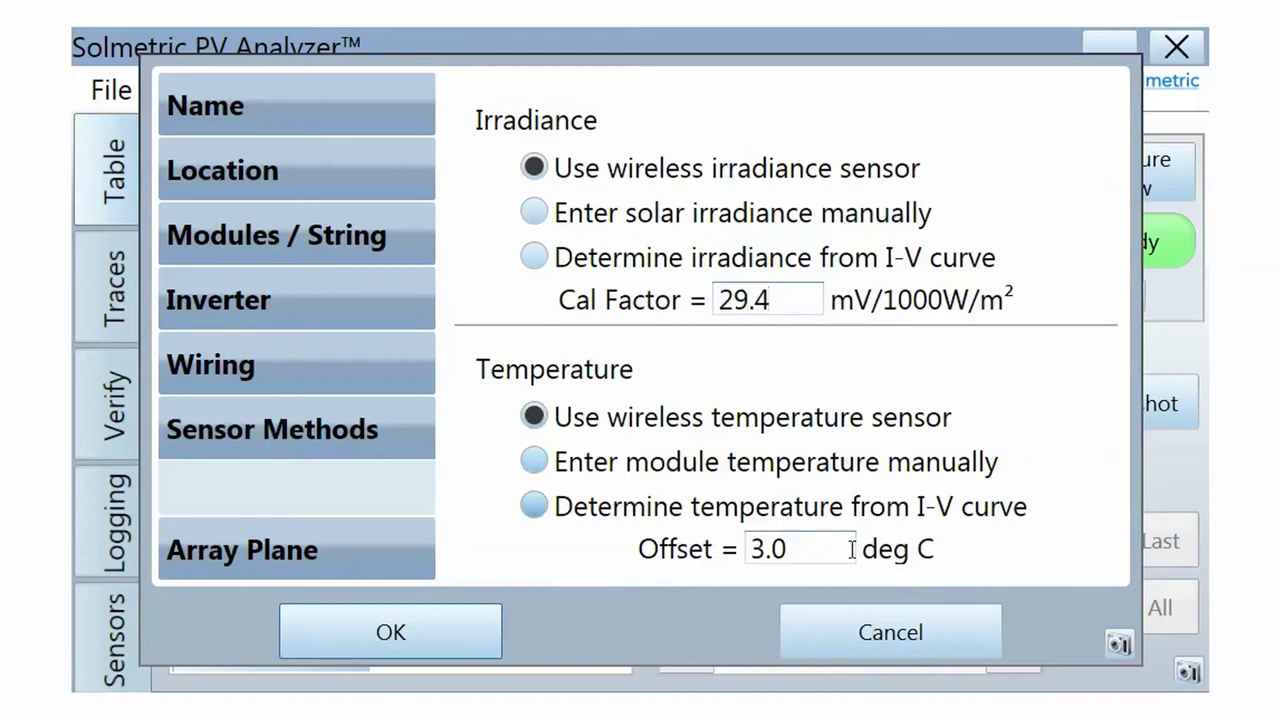
{"action": "left_click", "coordinate": [840, 551]}
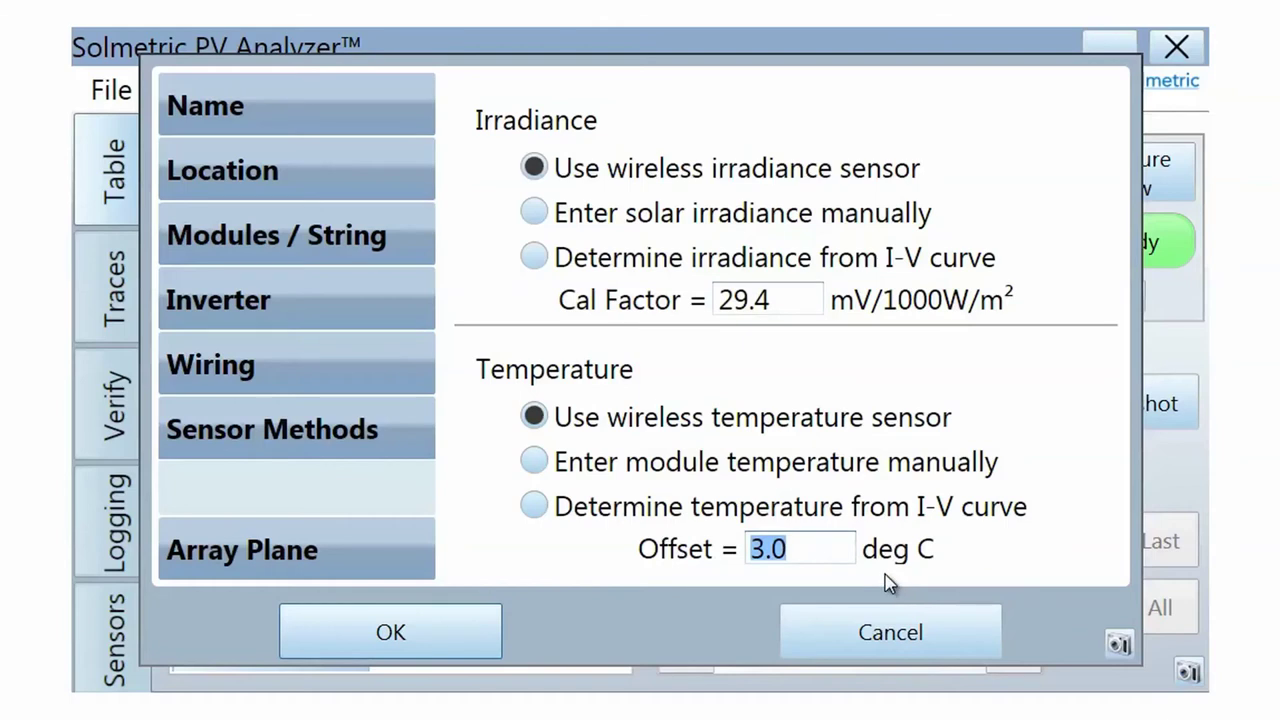
{"action": "type", "text": "4"}
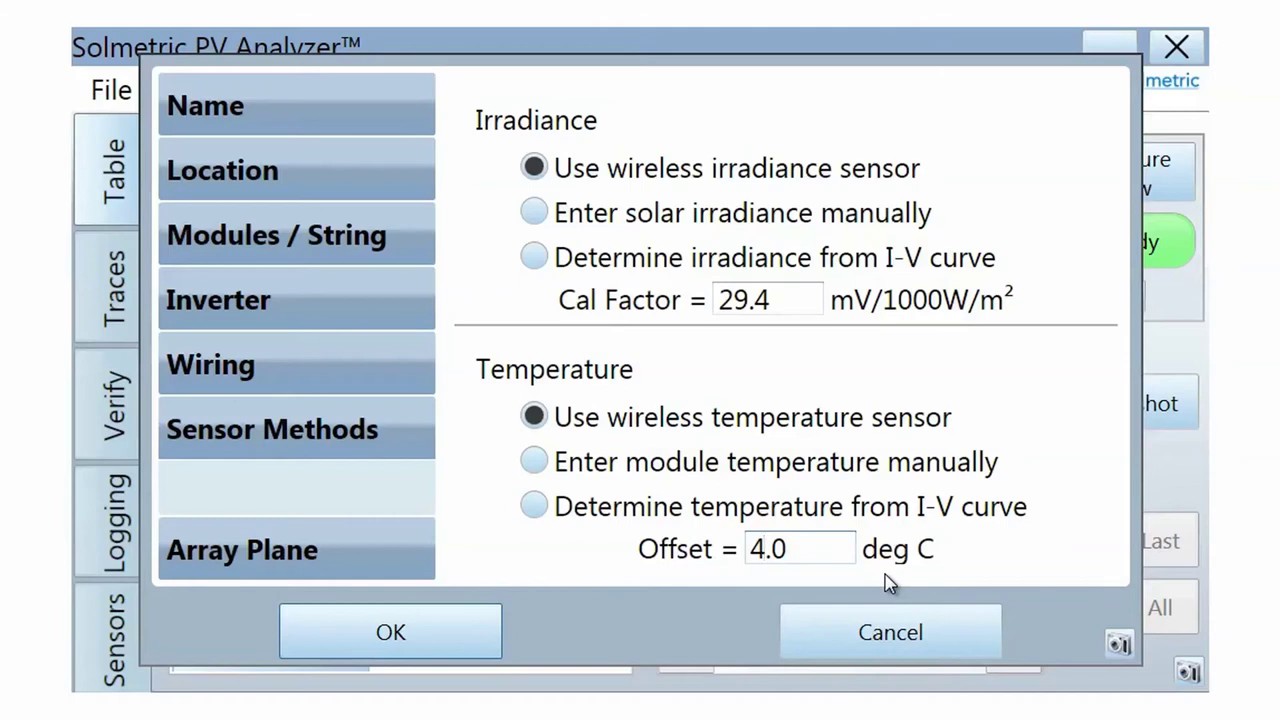
Enter irradiance and temperature manually: 865 W/m² POA irradiance and 54.0 deg C PV temperature
{"action": "left_click", "coordinate": [536, 212]}
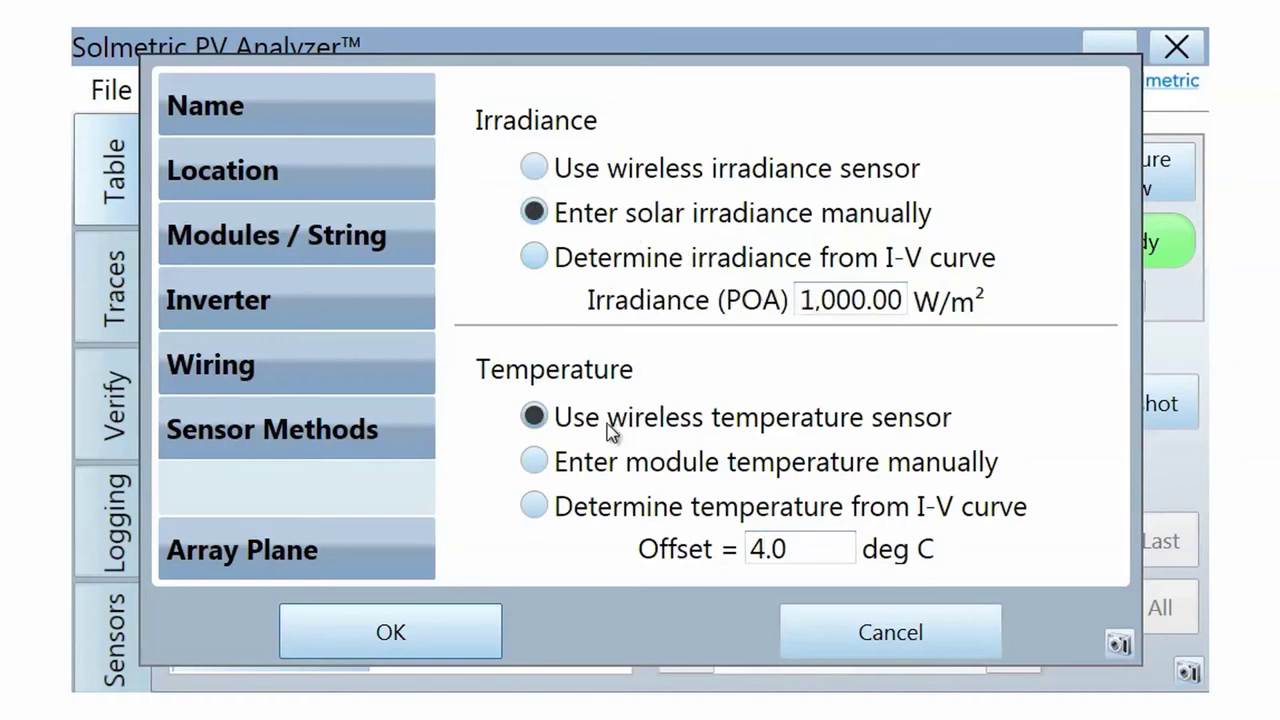
{"action": "left_click", "coordinate": [536, 463]}
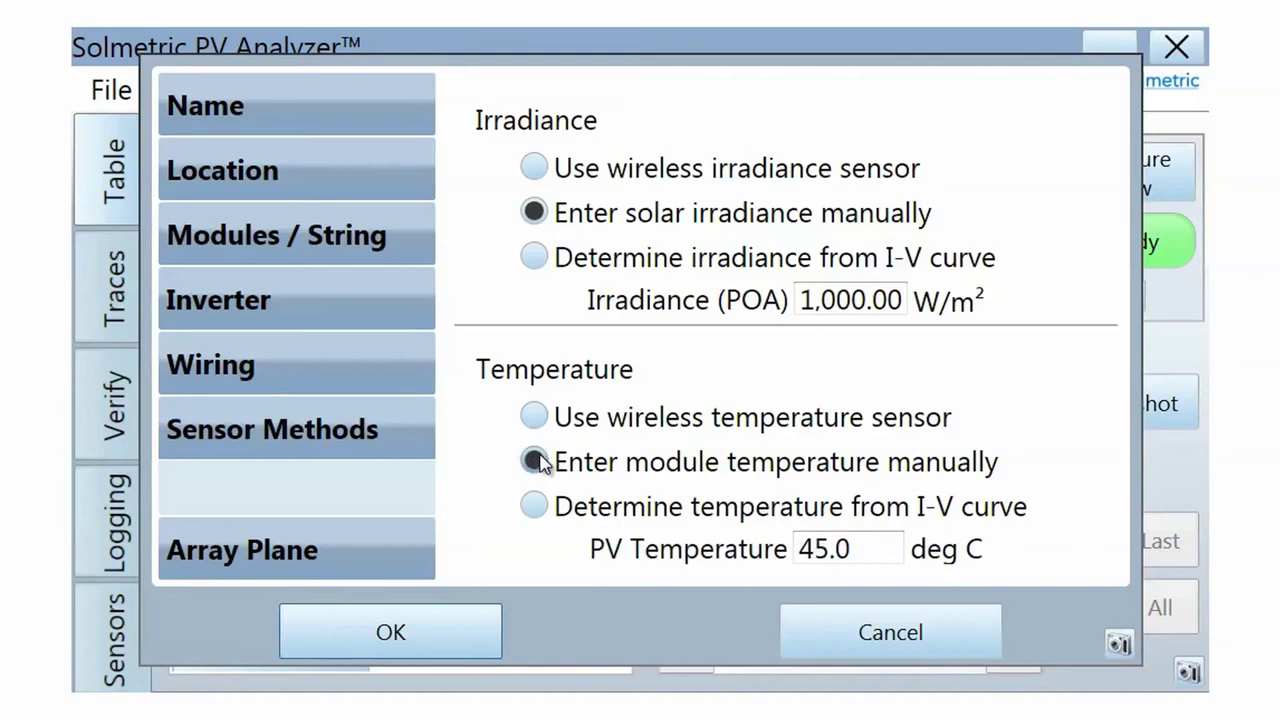
{"action": "double_click", "coordinate": [900, 298]}
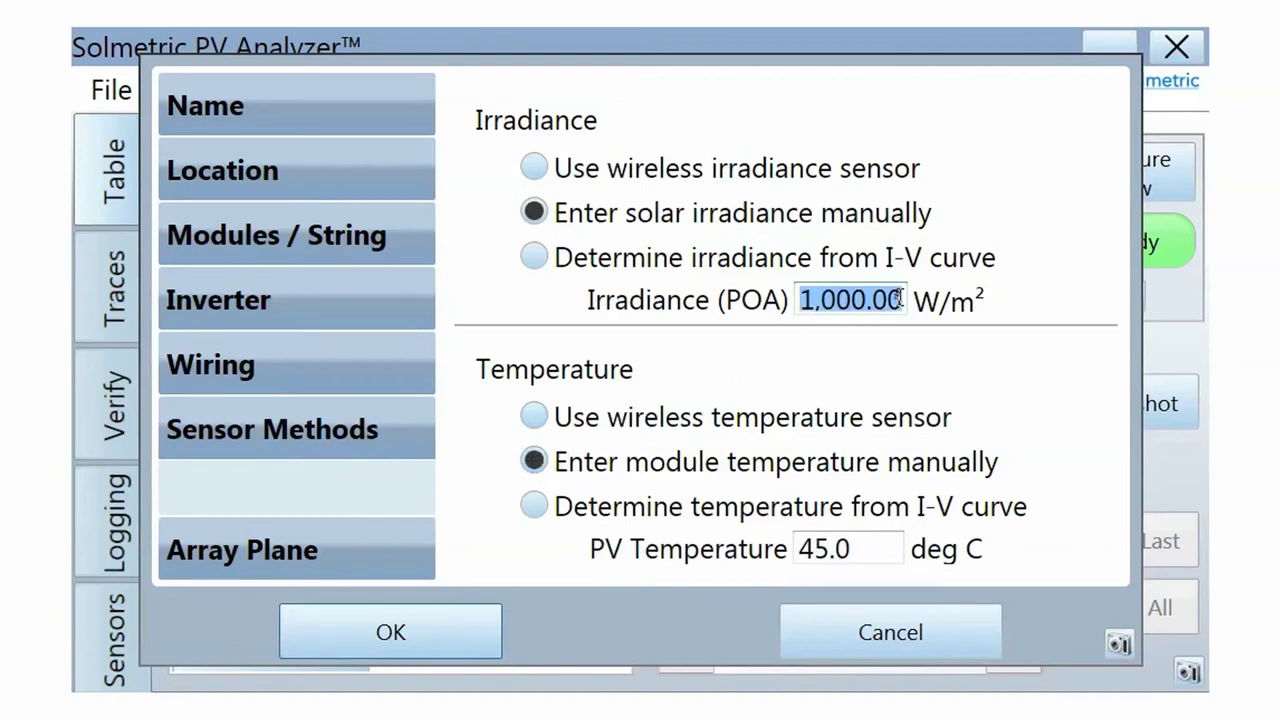
{"action": "type", "text": "865"}
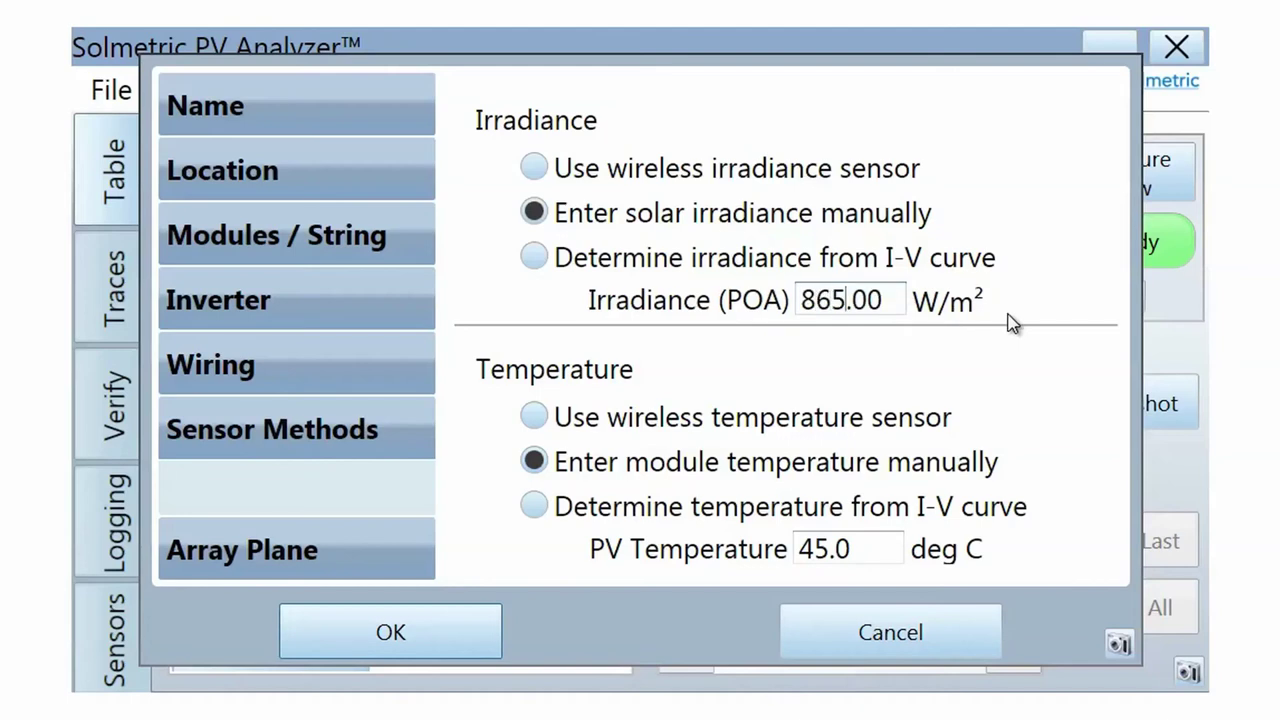
{"action": "double_click", "coordinate": [872, 548]}
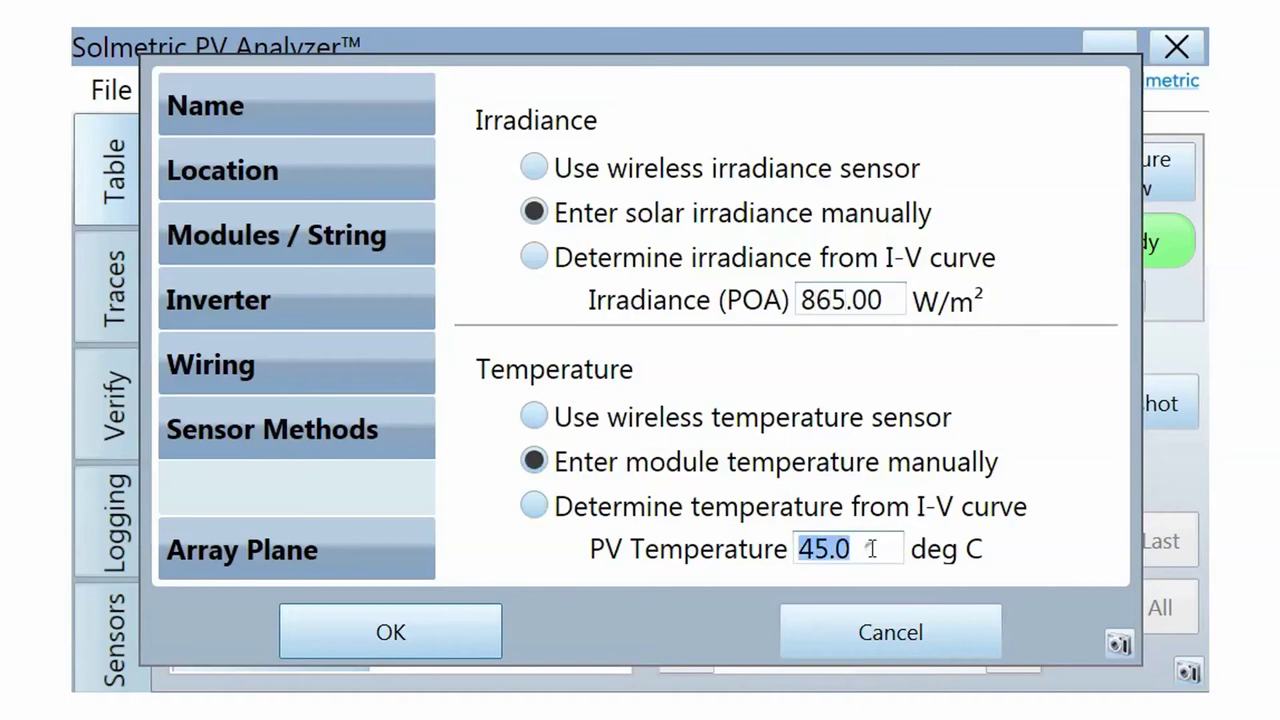
{"action": "type", "text": "54"}
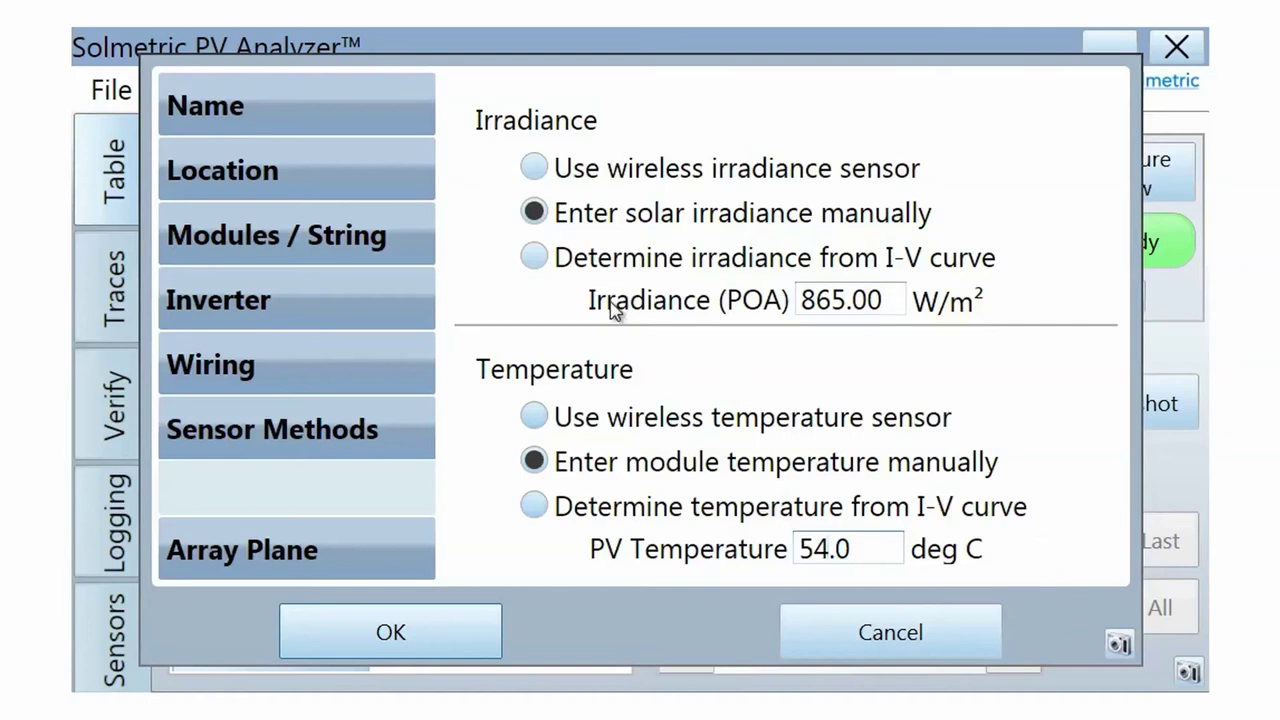
Select 'Determine from I-V curve' for both irradiance and temperature
{"action": "left_click", "coordinate": [536, 258]}
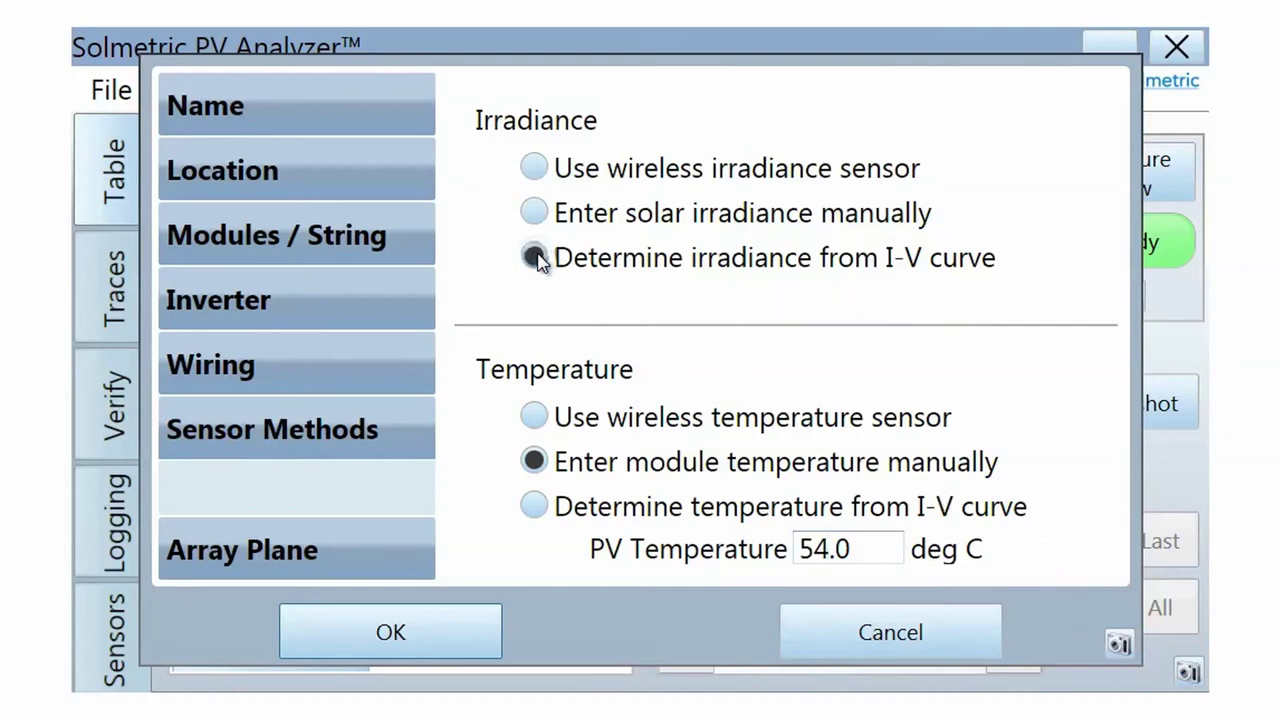
{"action": "left_click", "coordinate": [540, 508]}
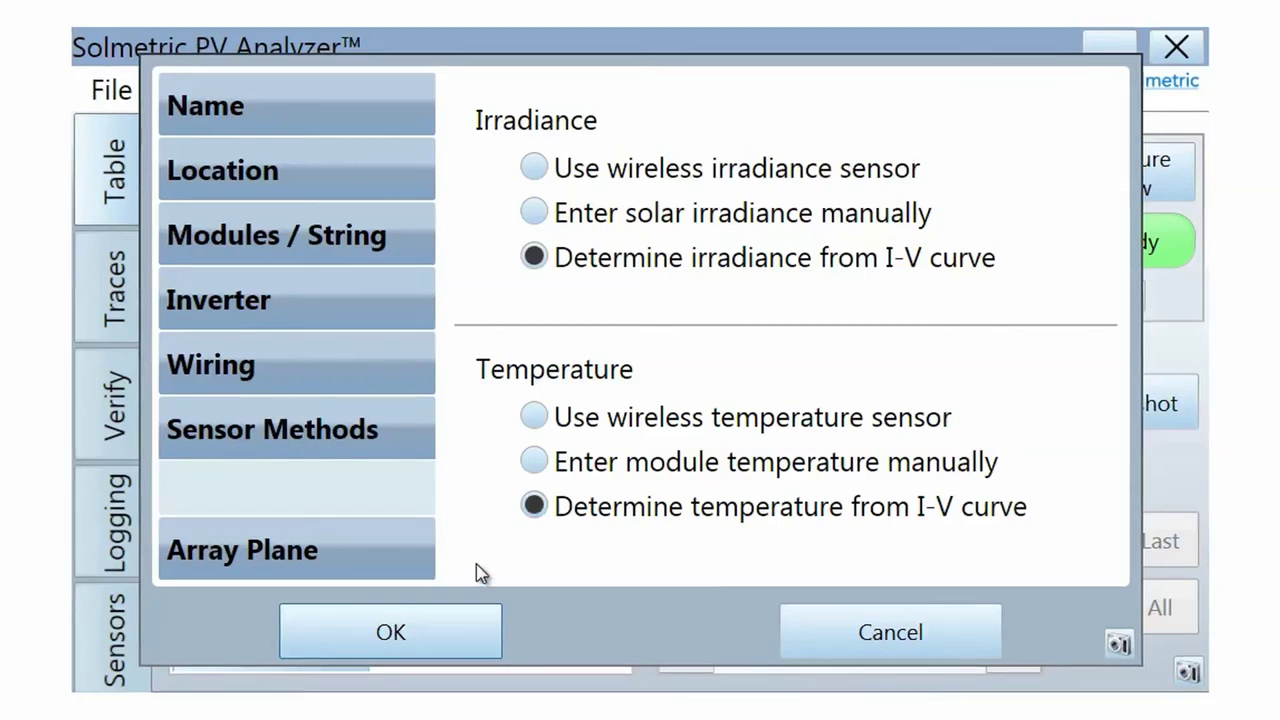
Set the array plane slope to 22° and the azimuth to 160°
{"action": "left_click", "coordinate": [388, 556]}
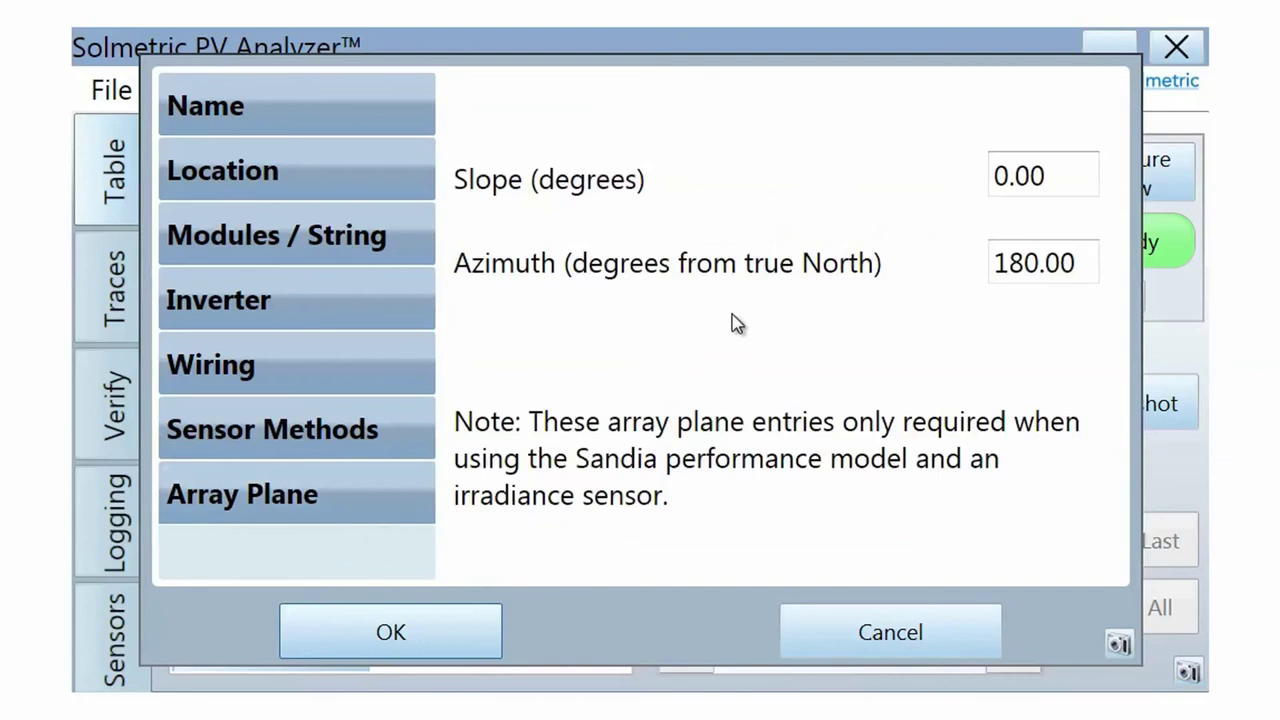
{"action": "left_click", "coordinate": [1068, 176]}
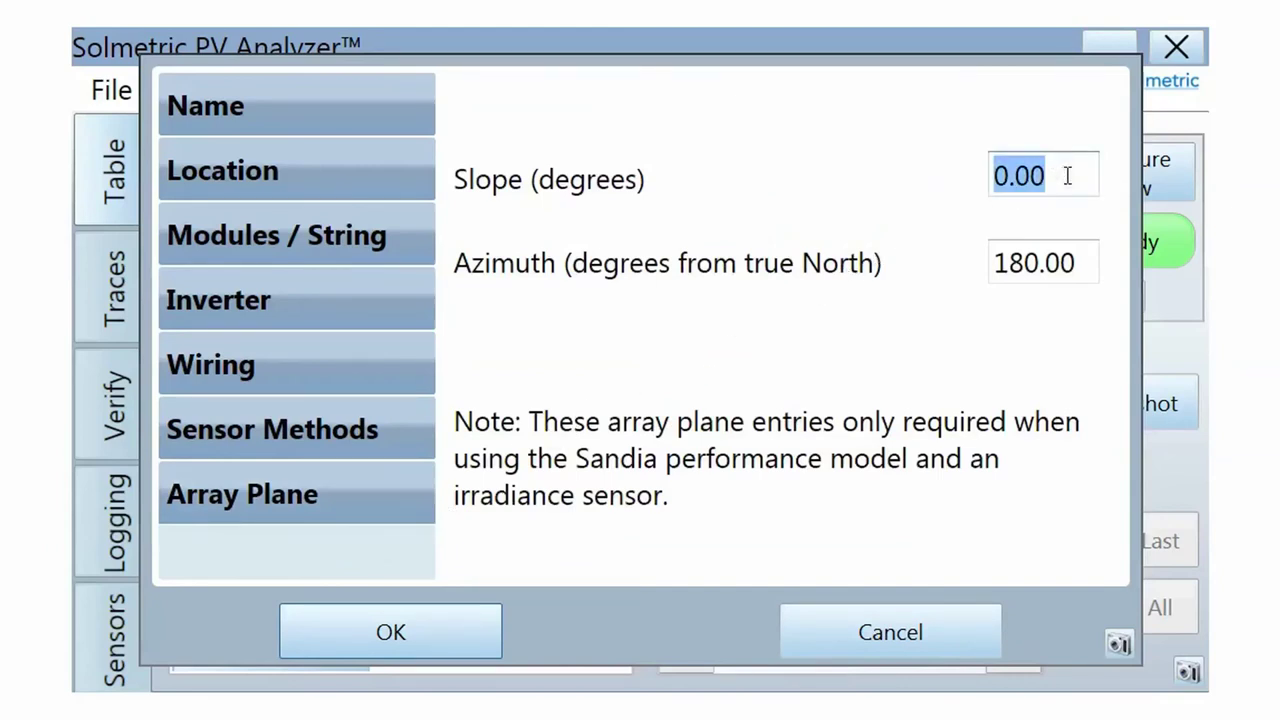
{"action": "type", "text": "22"}
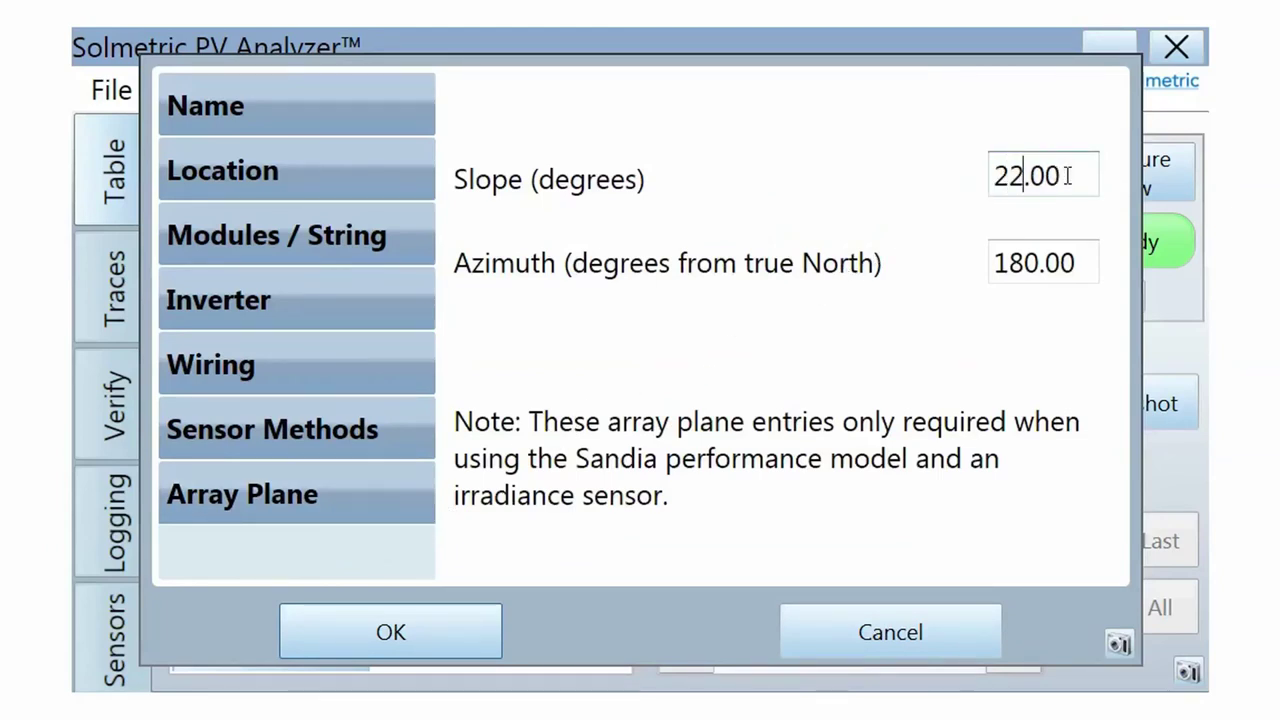
{"action": "left_click", "coordinate": [1082, 263]}
{"action": "type", "text": "16"}
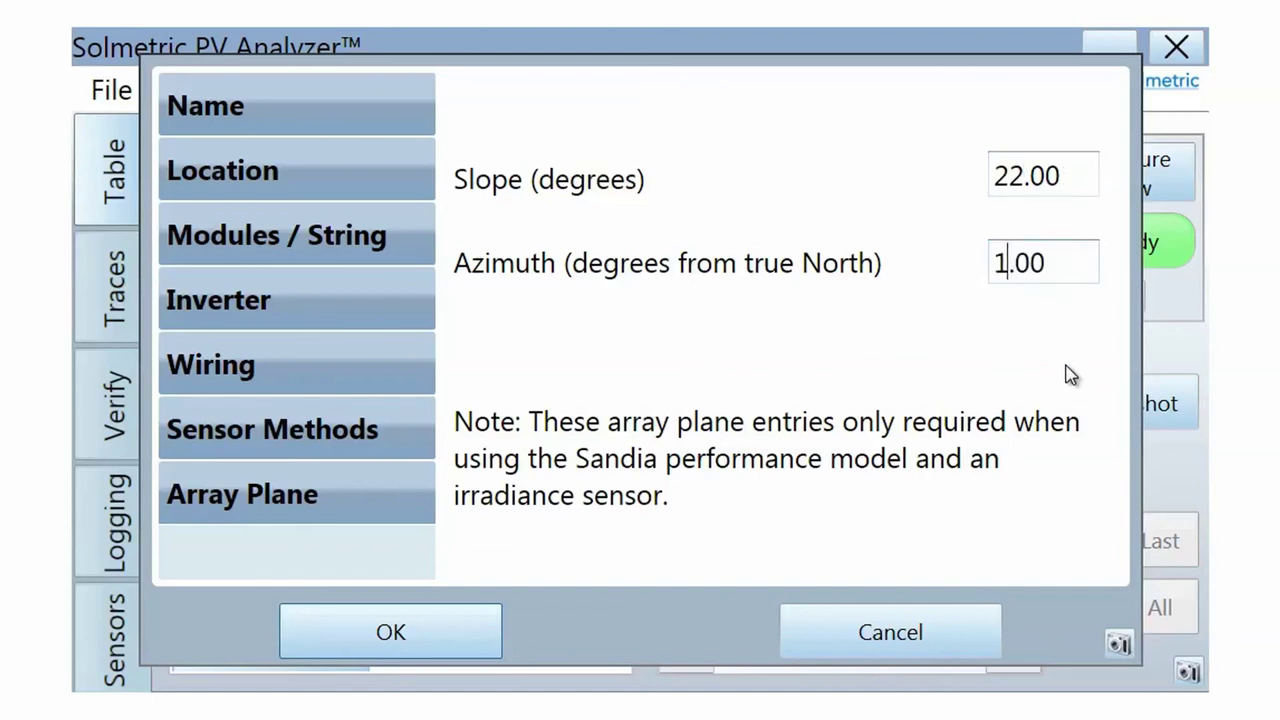
{"action": "type", "text": "0"}
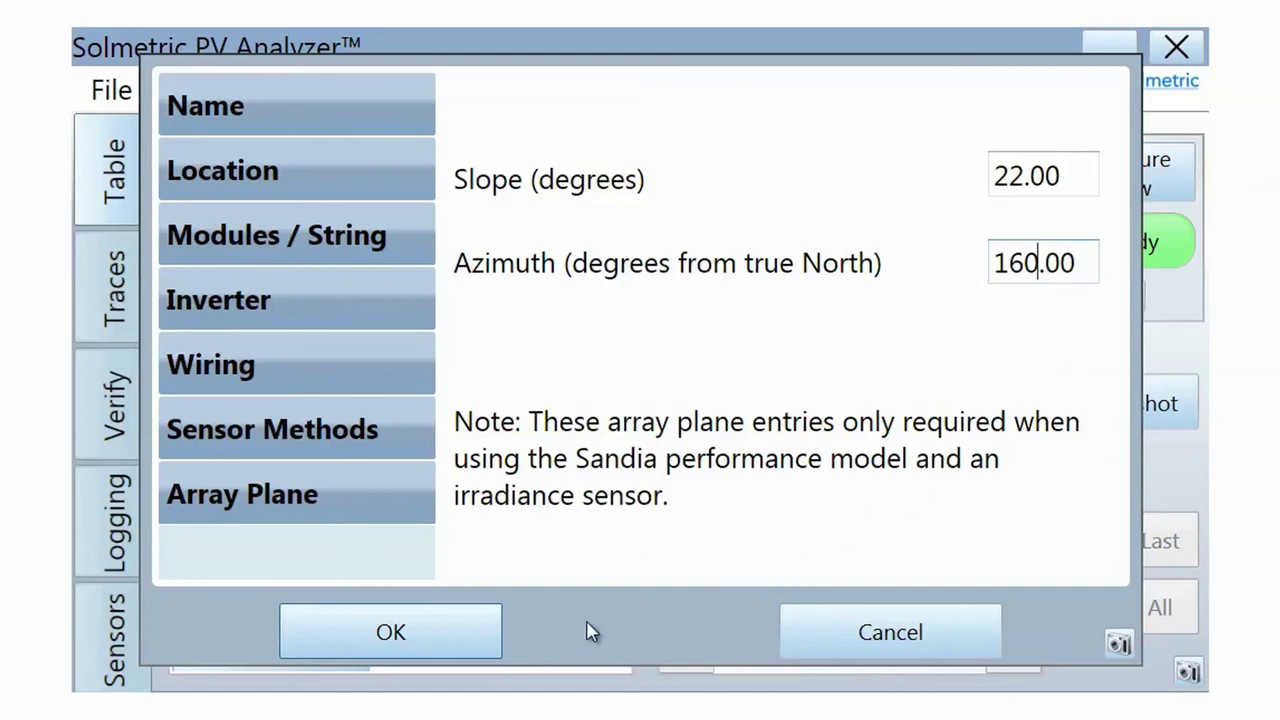
Accept the model settings, then browse the saved models and select Installation A.mdl
{"action": "left_click", "coordinate": [390, 632]}
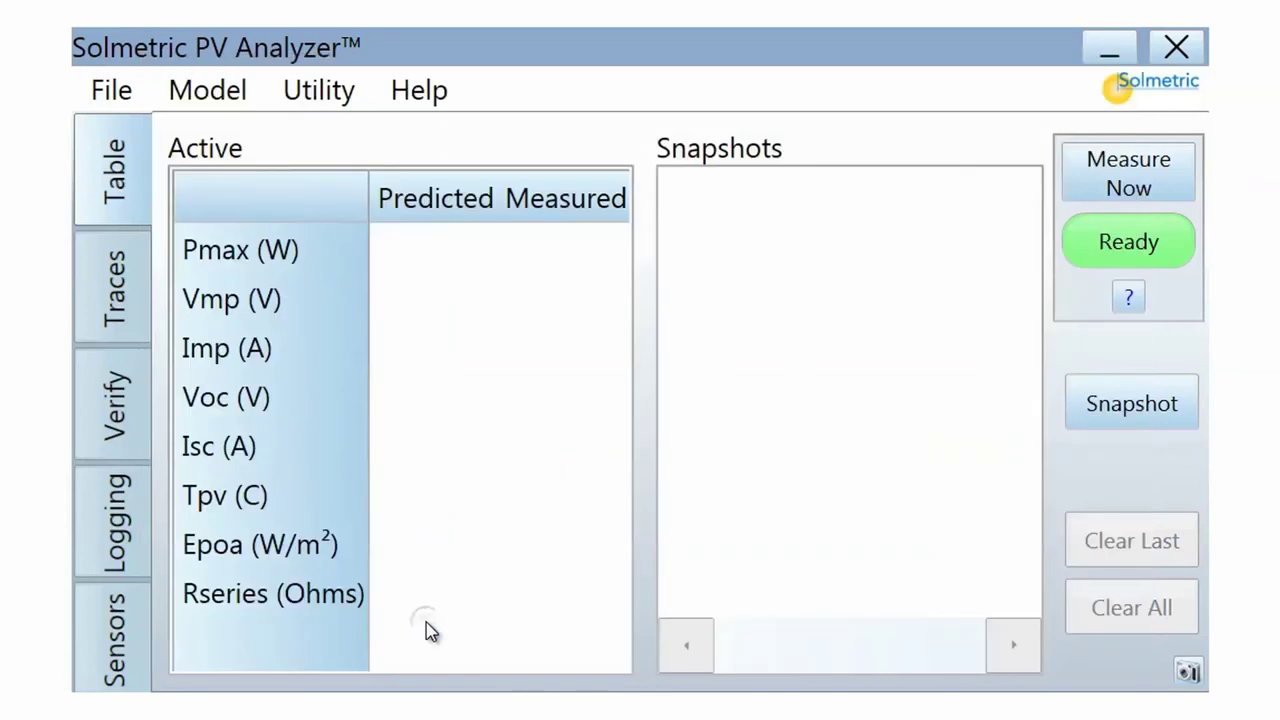
{"action": "left_click", "coordinate": [224, 100]}
{"action": "left_click", "coordinate": [230, 168]}
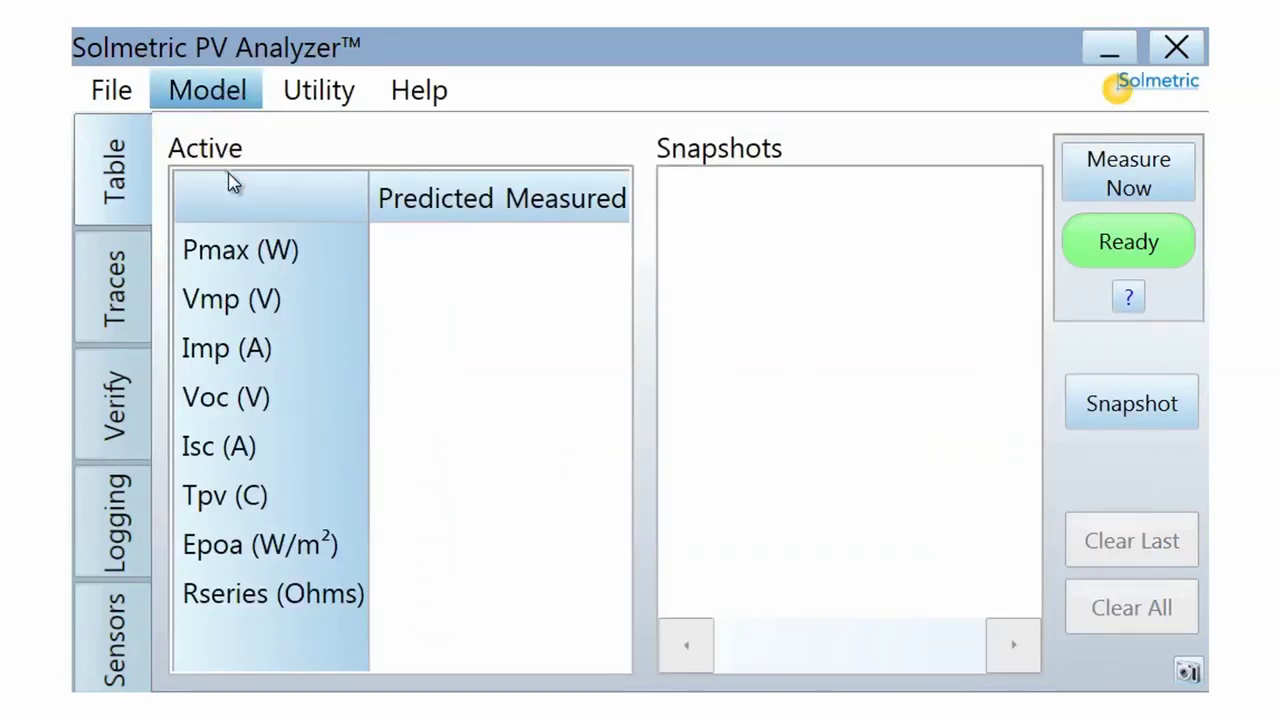
{"action": "left_click", "coordinate": [512, 276]}
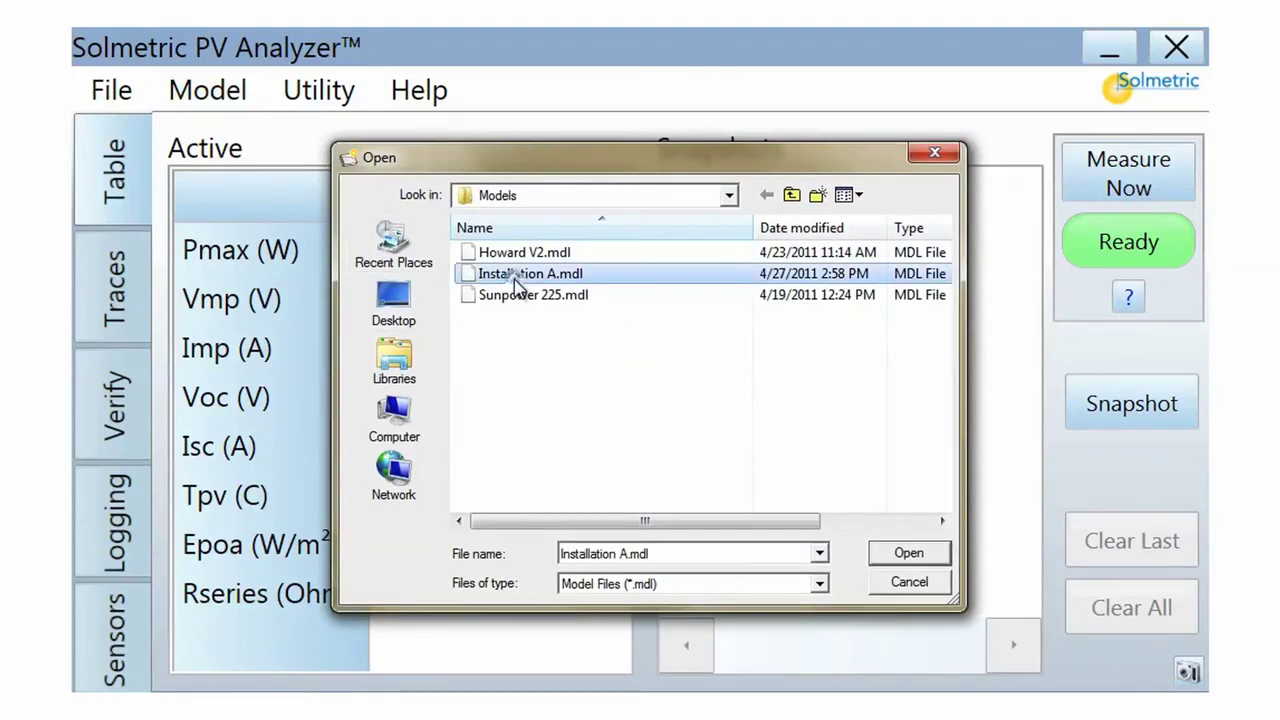